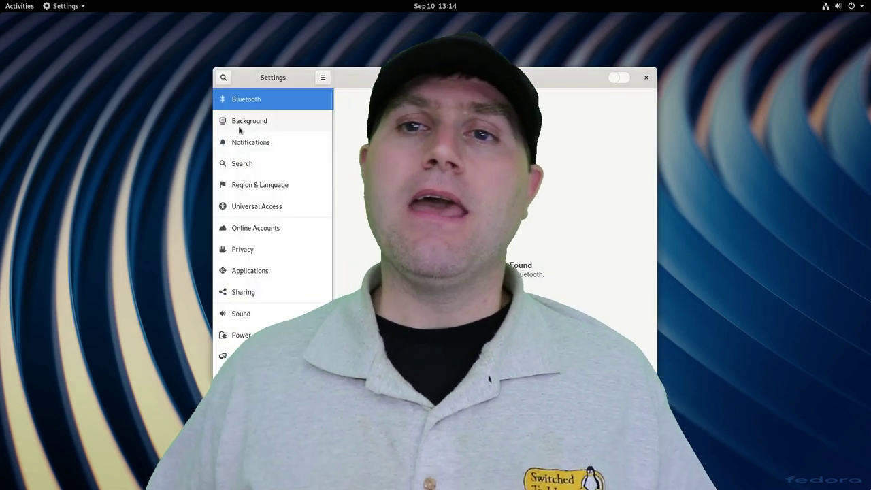
Browse the Background, Notifications, Search, Region & Language, Universal Access and Online Accounts pages
click(239, 129)
click(247, 142)
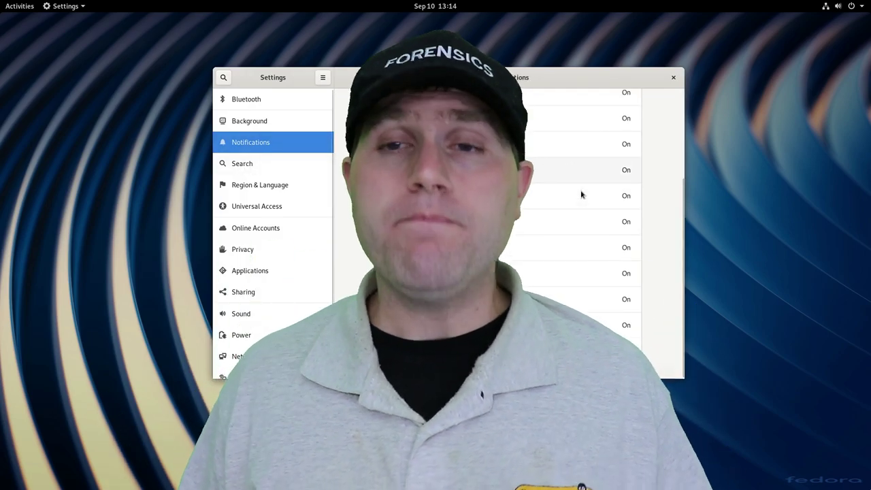
click(252, 163)
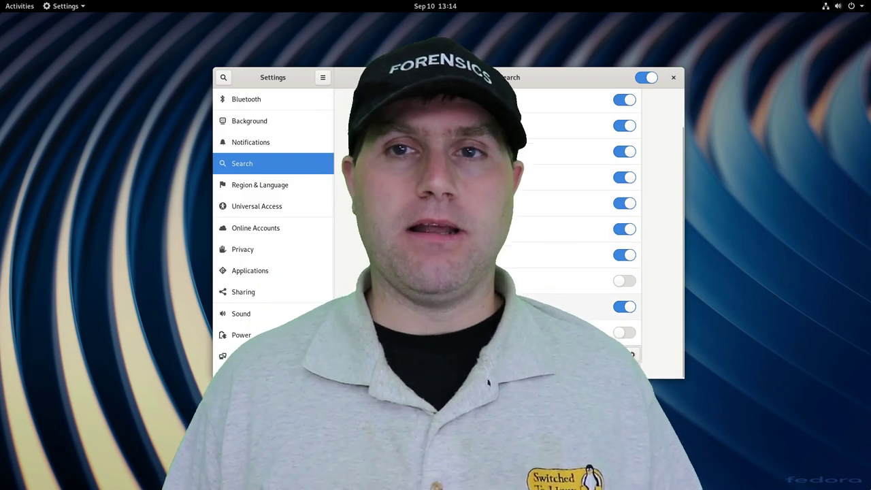
scroll(497, 206, up, 2)
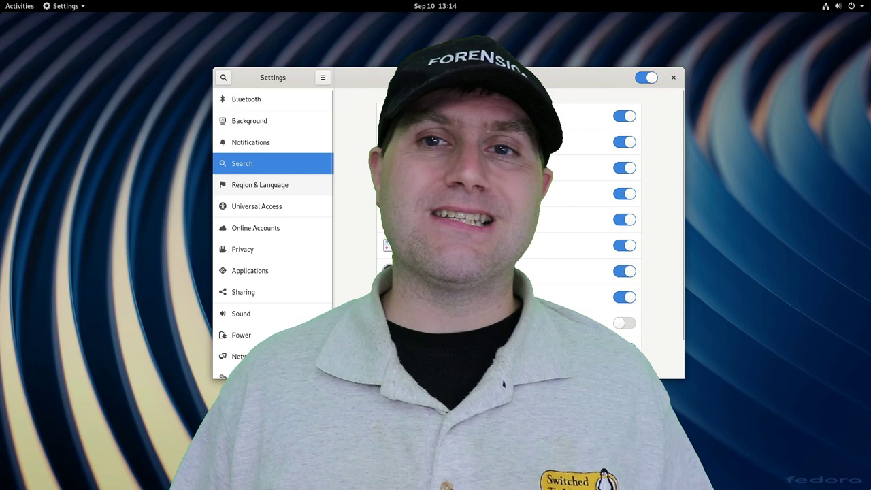
click(260, 185)
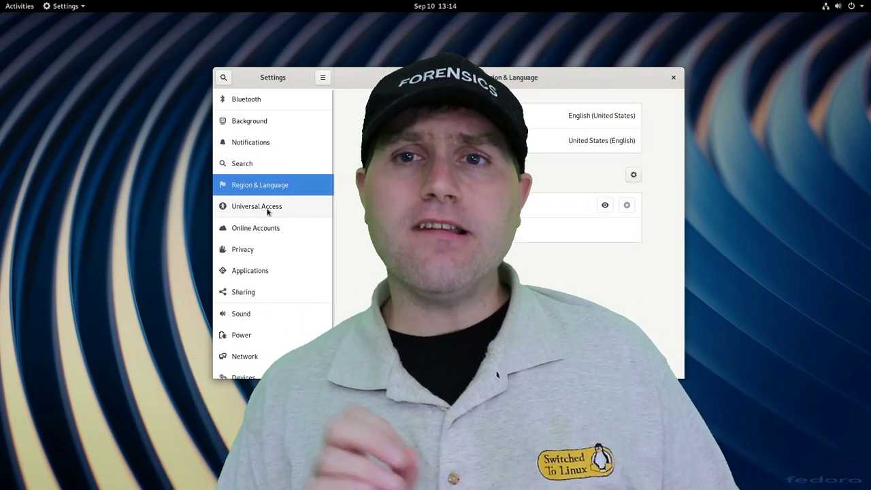
click(265, 207)
click(257, 228)
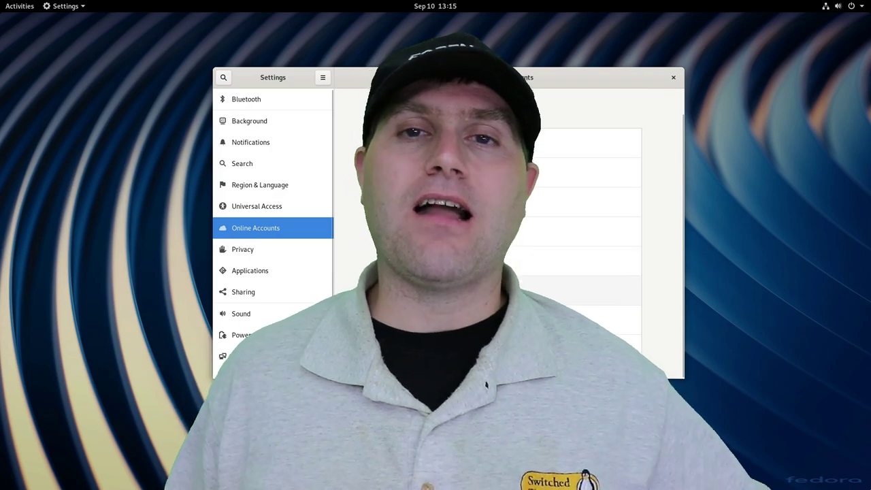
On the Privacy page, review the Microphone and Camera access settings
click(297, 251)
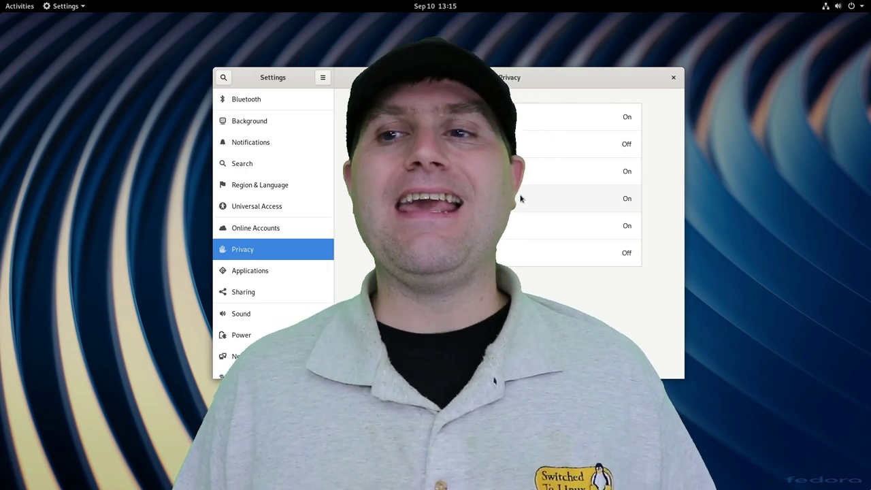
click(519, 198)
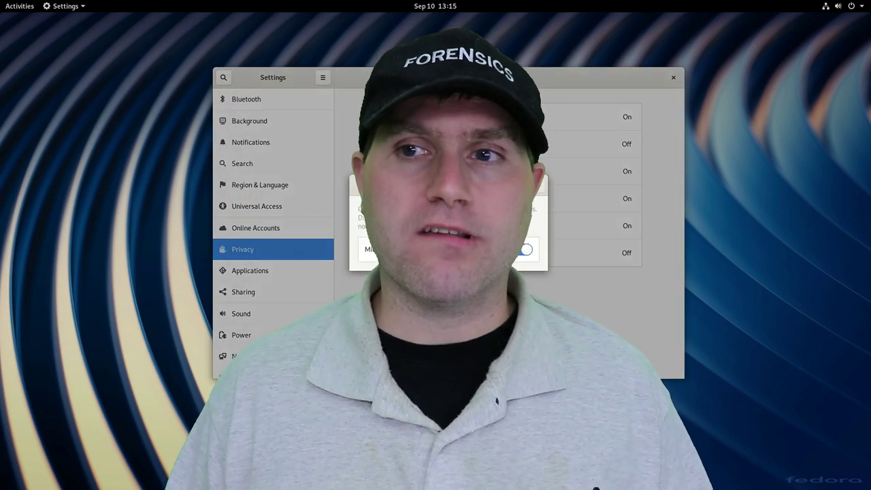
key(Escape)
click(541, 178)
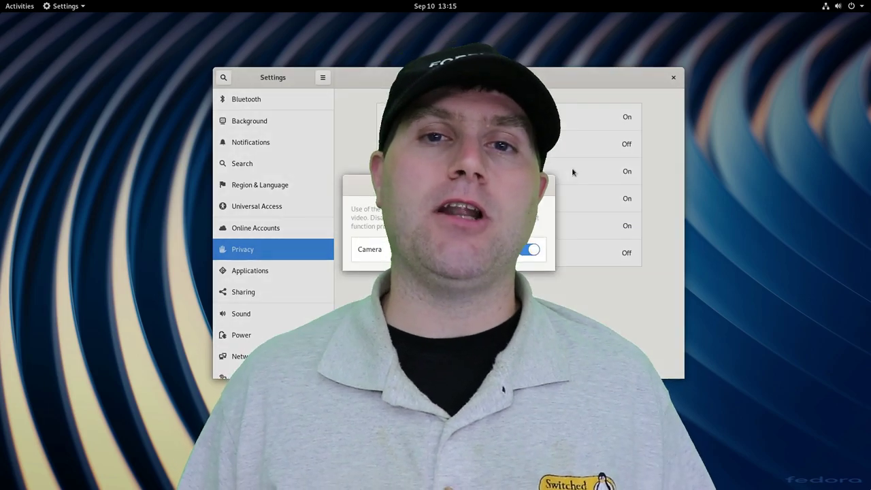
Close Camera access and view Applications settings for Archive Manager, Boxes, Calculator and Calendar
click(546, 183)
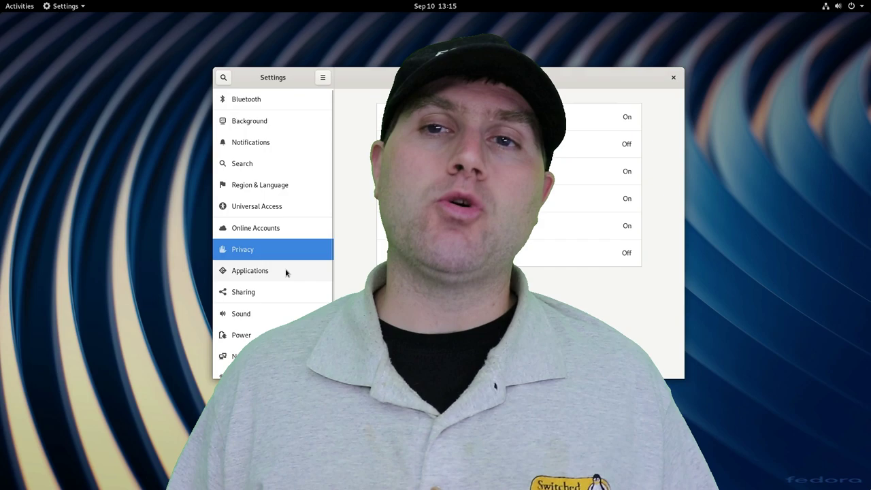
click(288, 270)
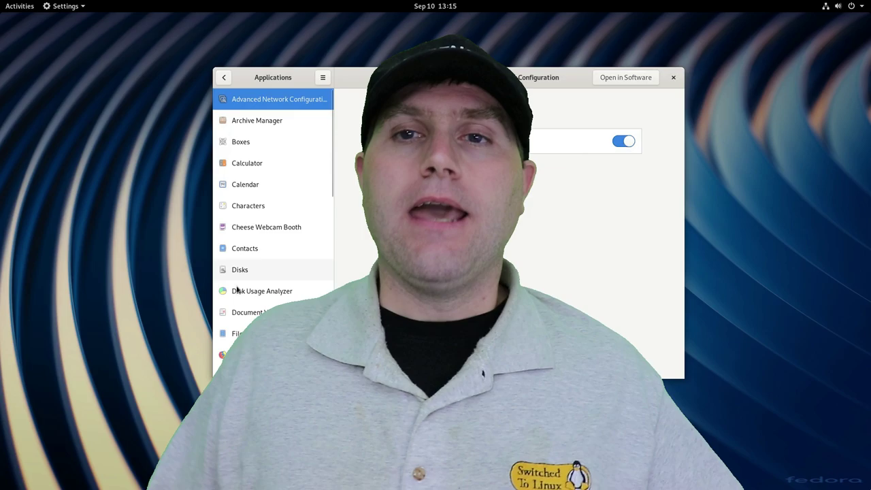
click(256, 127)
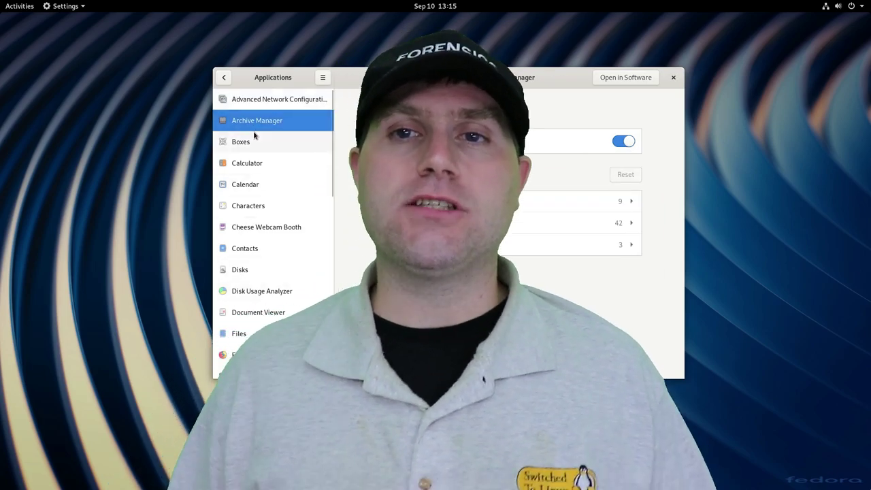
click(258, 143)
click(270, 168)
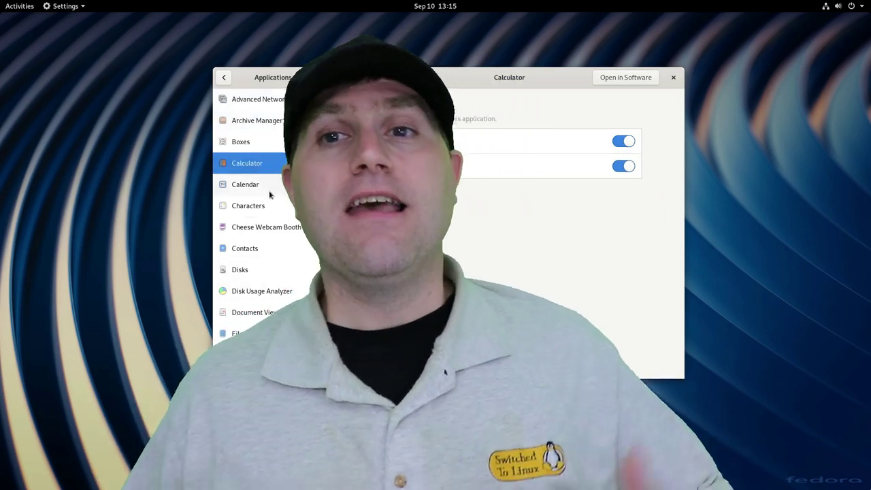
click(269, 192)
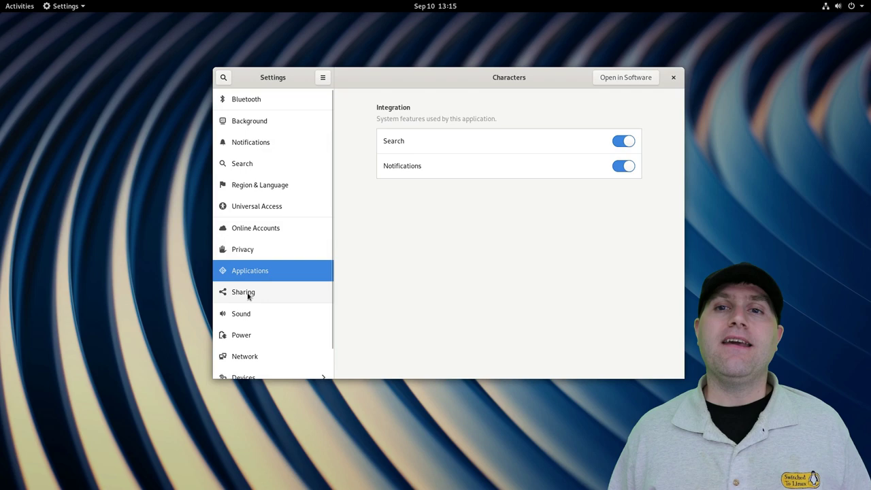
View the Sharing page, then set the Sound page's alert sound to Drip
click(248, 294)
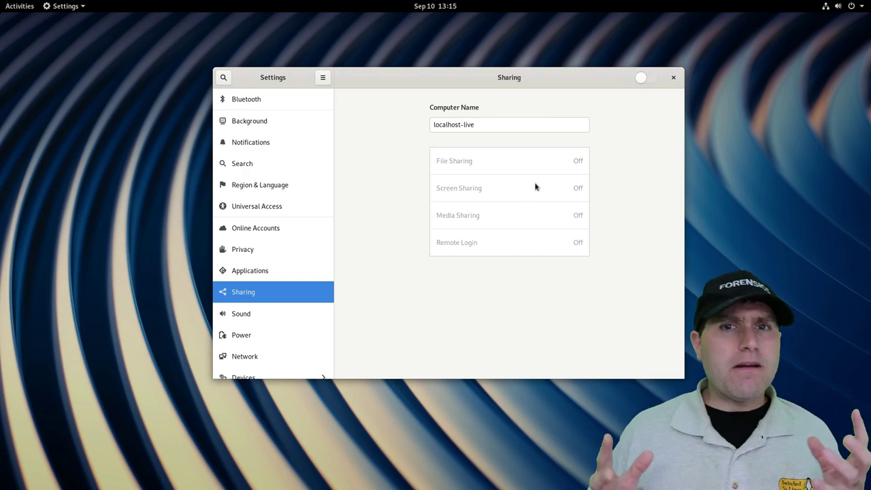
click(243, 317)
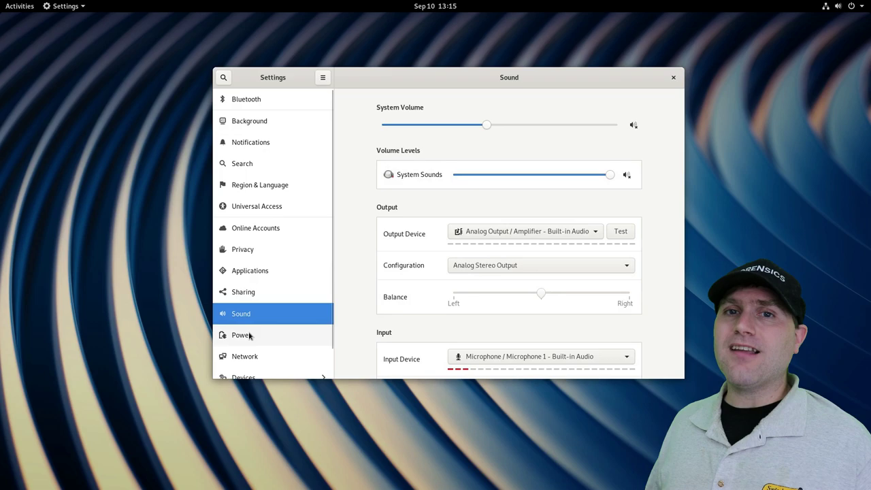
scroll(483, 218, down, 2)
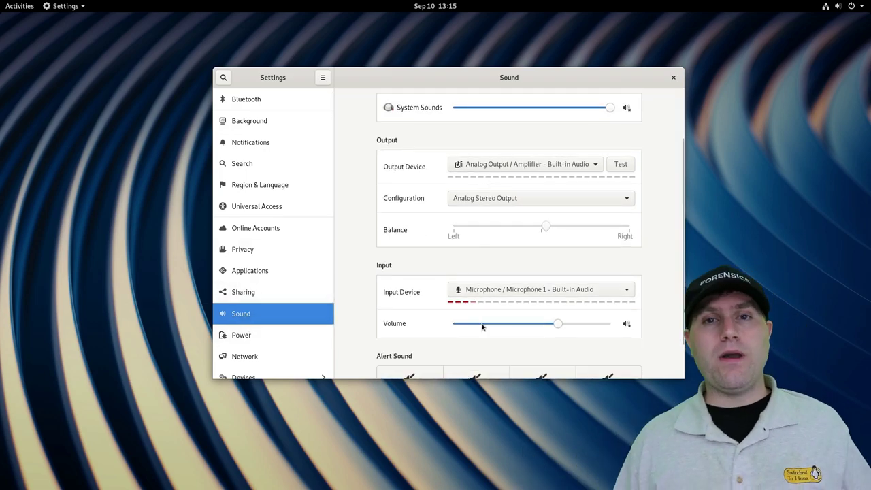
scroll(486, 338, down, 2)
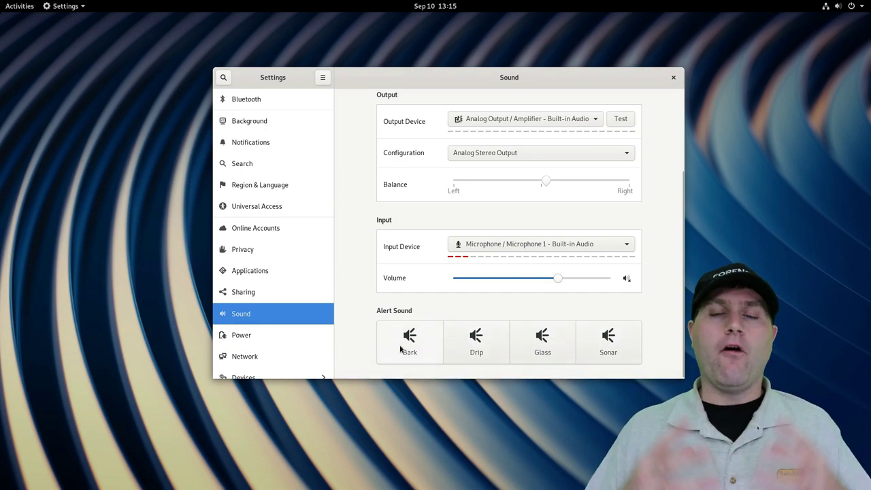
click(410, 348)
click(487, 334)
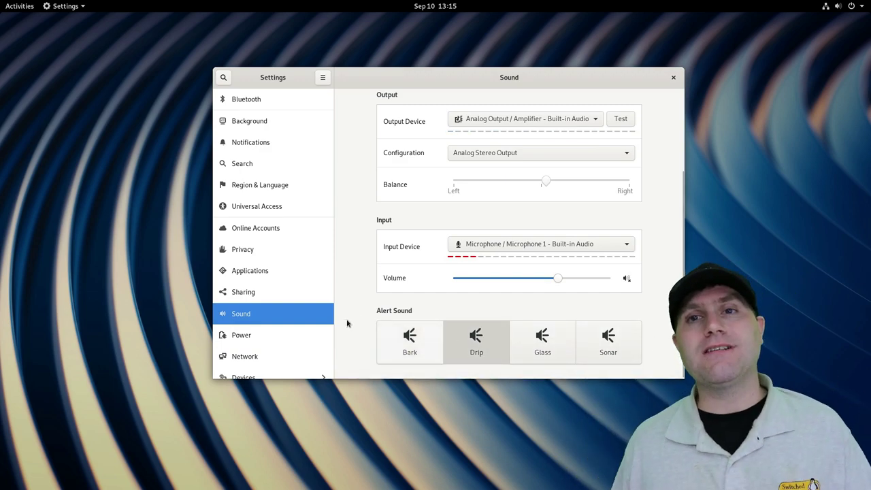
Look over the Power and Network pages
click(282, 341)
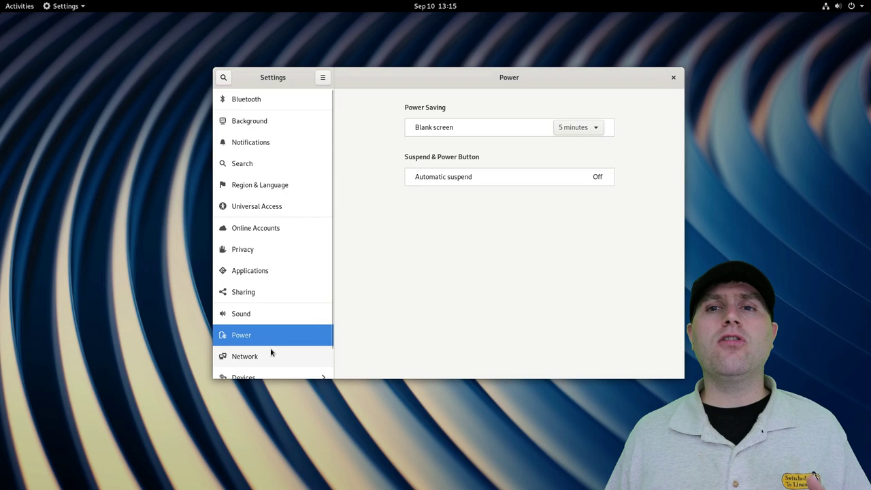
click(269, 356)
scroll(262, 306, down, 2)
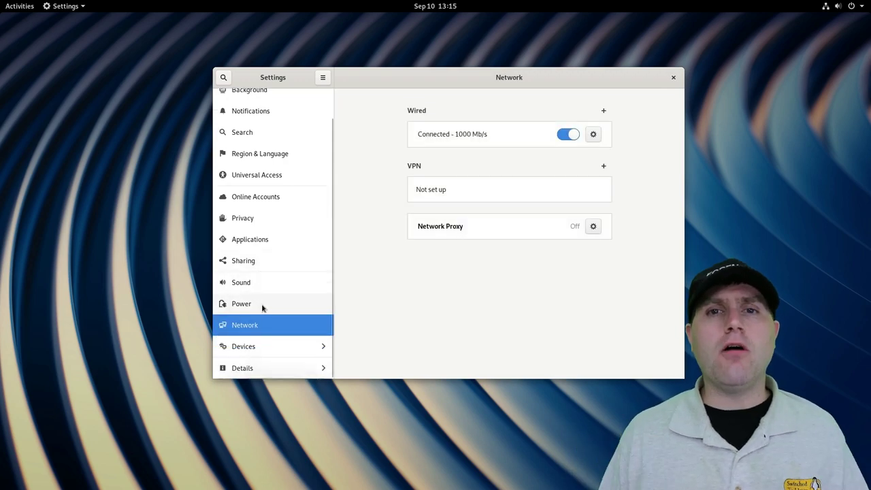
Review Displays, then the Details pages: About, Date & Time and Default Applications
click(250, 350)
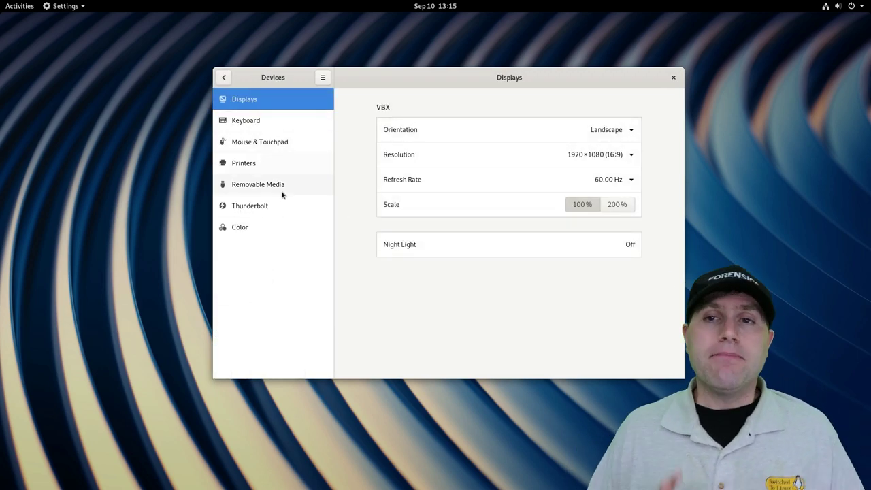
click(225, 78)
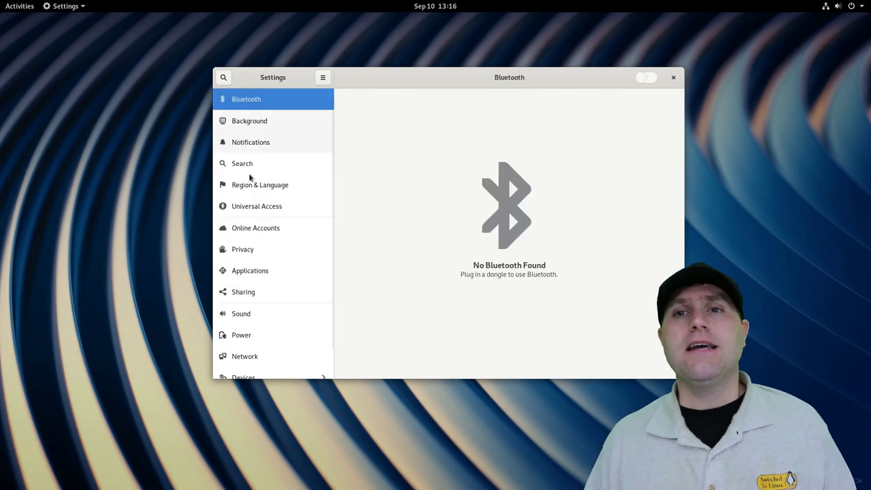
scroll(259, 218, down, 1)
click(271, 368)
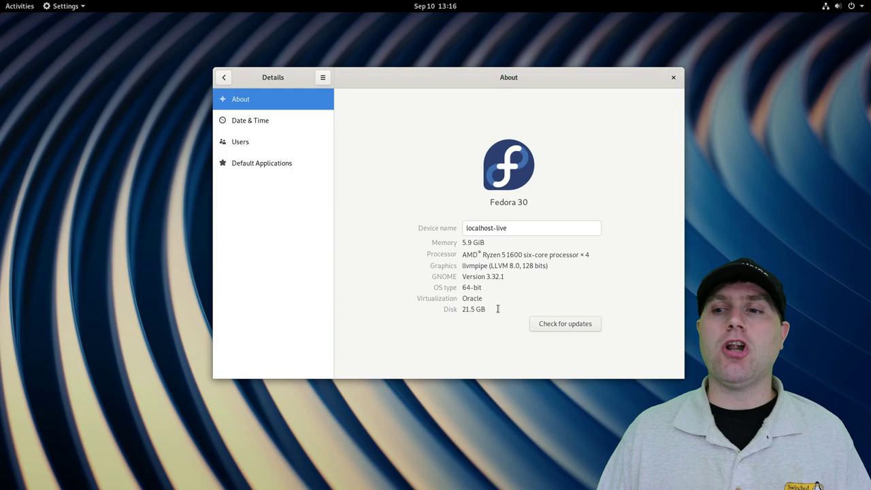
click(264, 124)
click(256, 164)
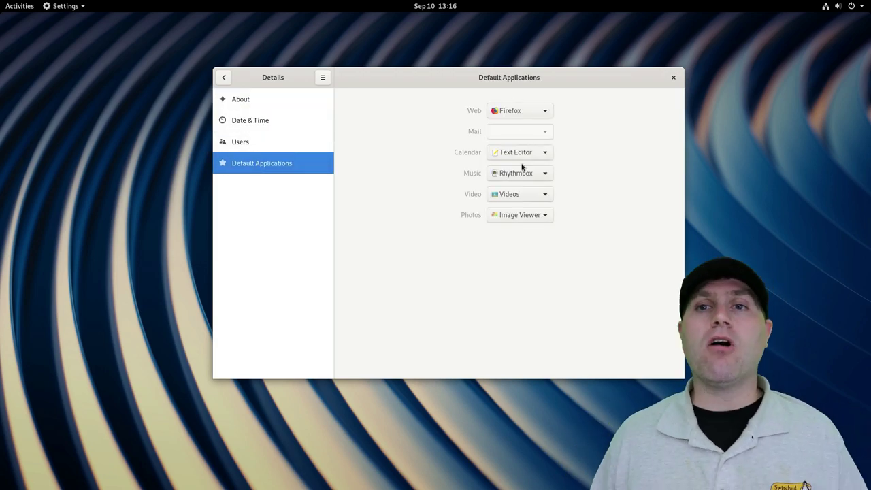
click(223, 77)
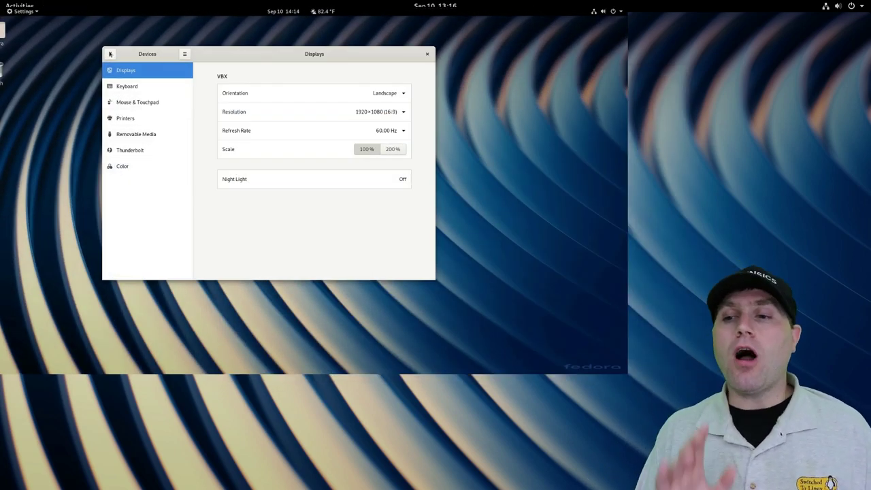
Return to the main settings list and open Online Accounts, then Privacy
click(109, 54)
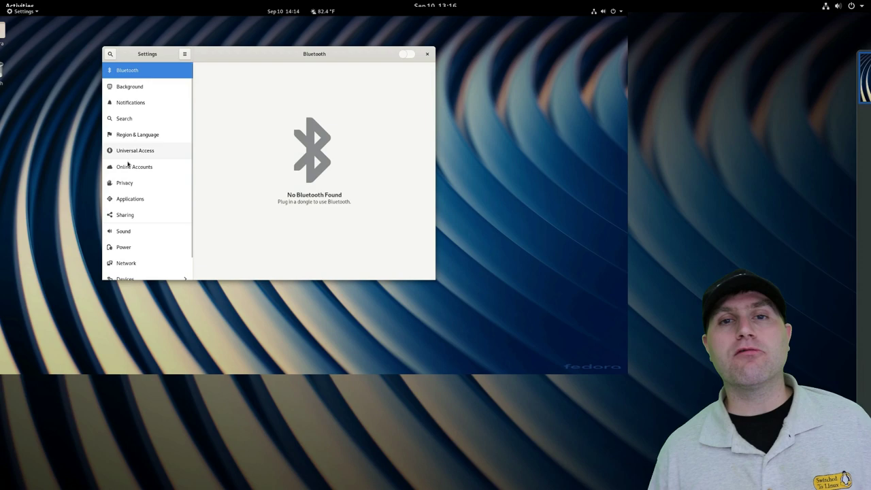
click(130, 169)
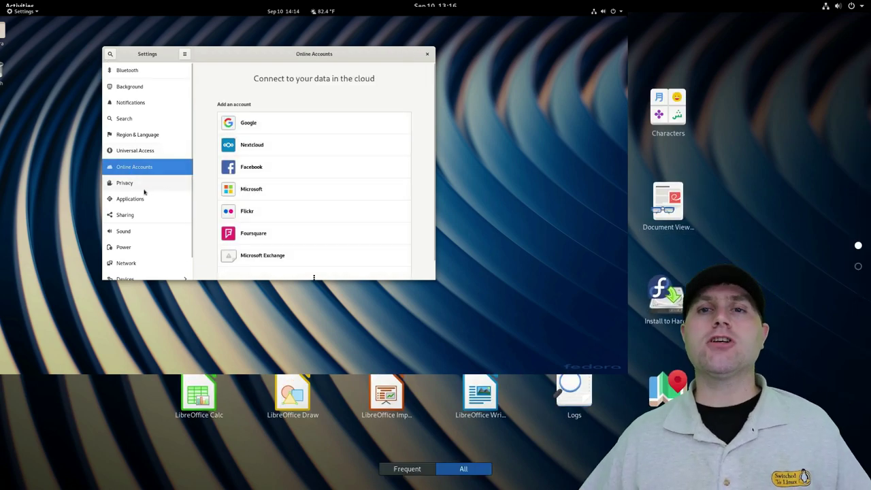
click(140, 184)
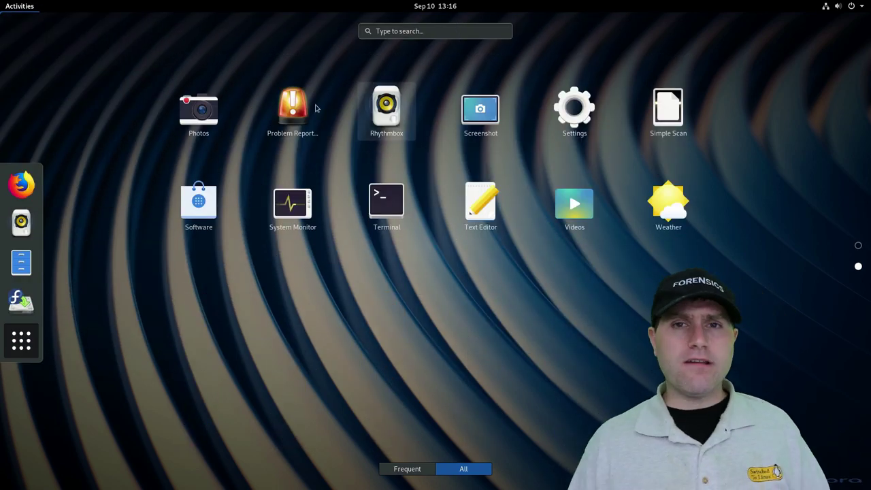
Launch Calendar from the app grid and close its window
scroll(499, 203, up, 1)
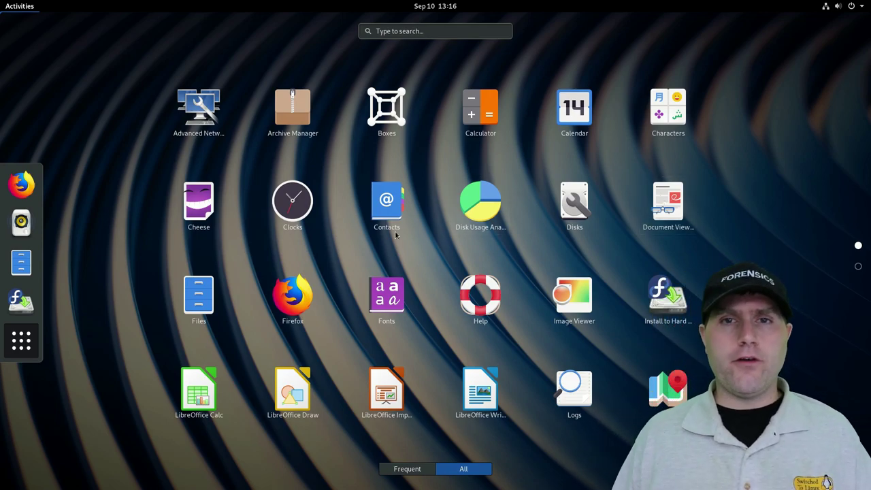
click(591, 121)
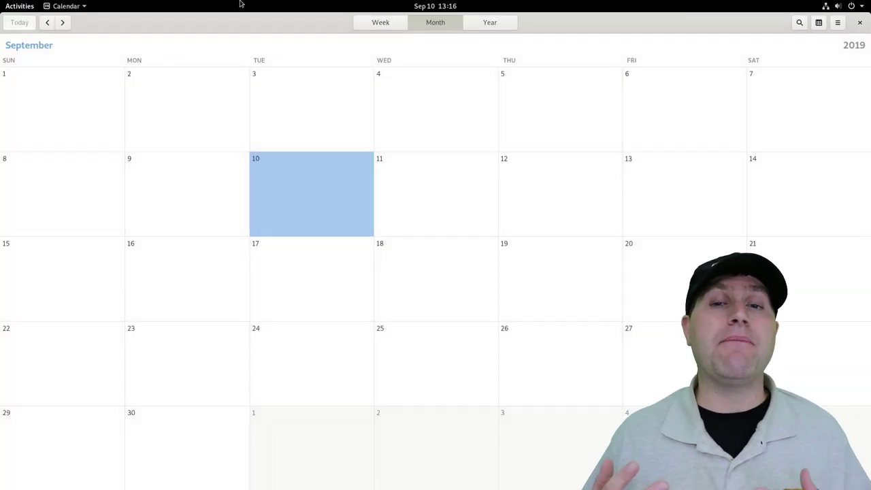
click(861, 23)
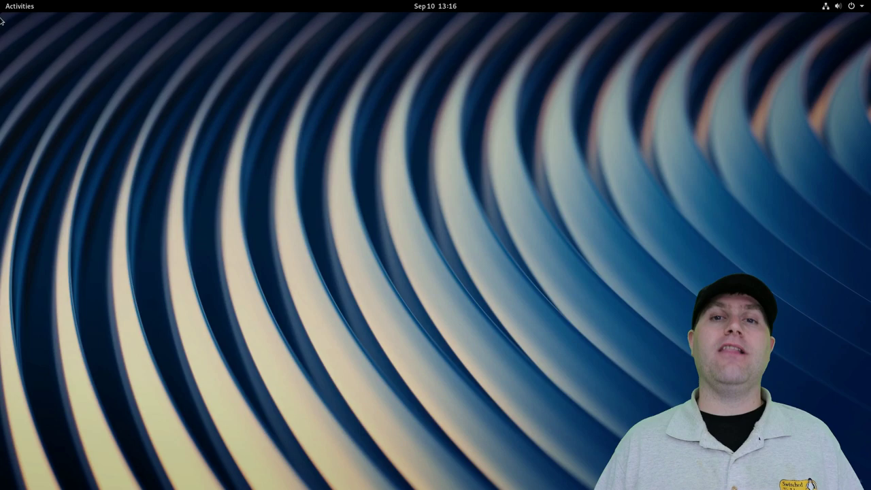
Toggle the Activities overview via the hot corner and Super key, then launch Firefox
click(20, 6)
click(341, 194)
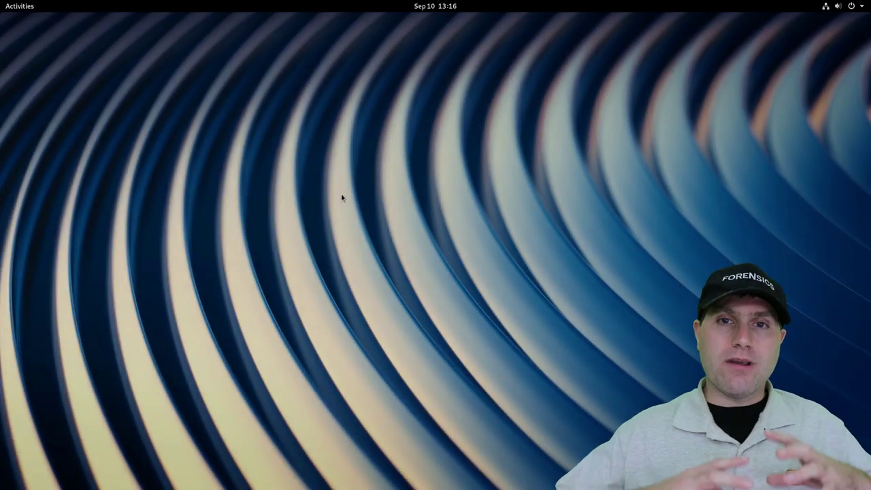
key(super)
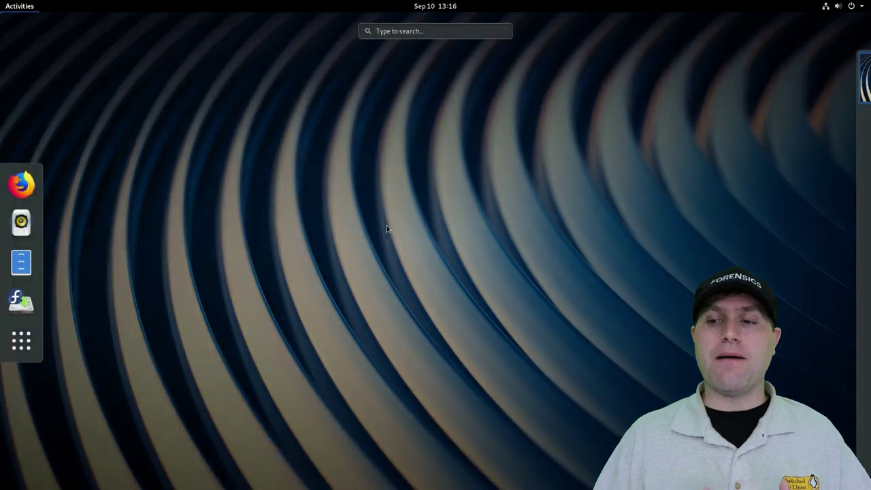
key(super)
key(super)
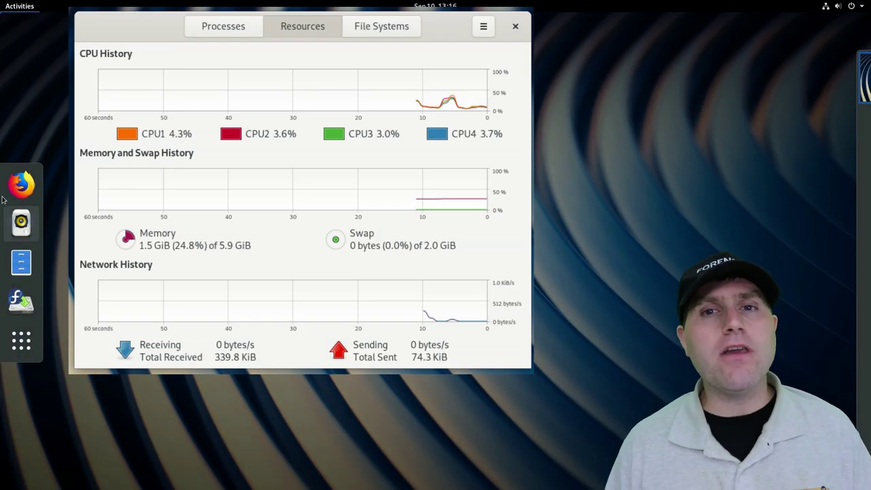
click(20, 184)
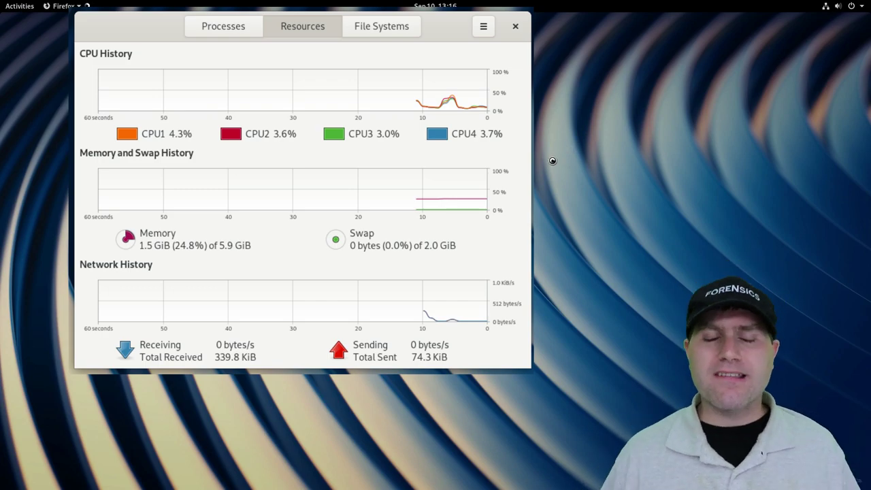
key(super)
Launch Rhythmbox from the dash and check the empty lower workspace
key(super)
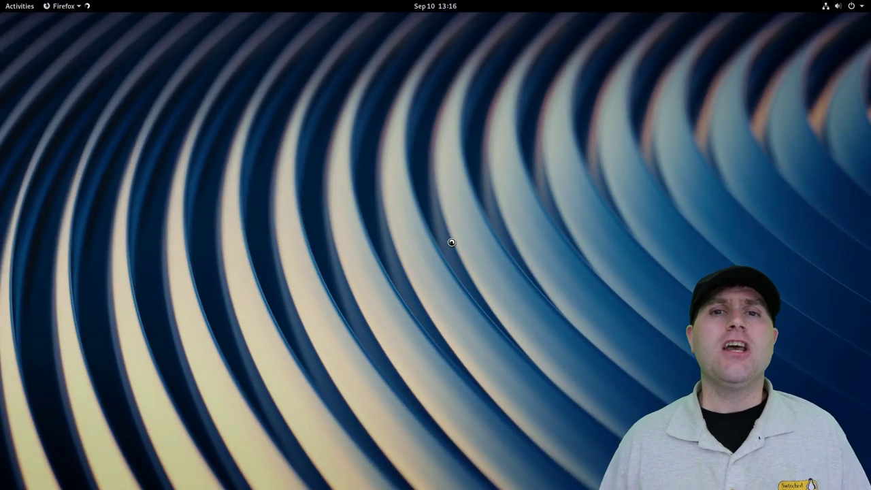
key(super)
click(26, 270)
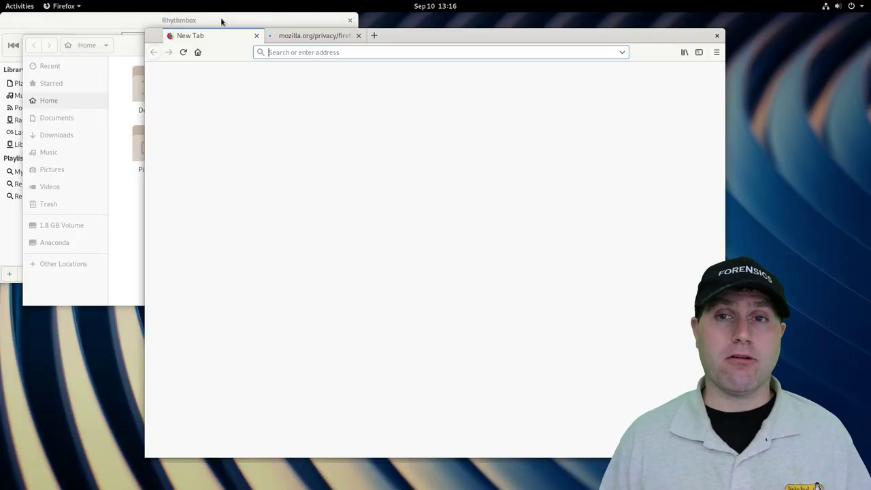
click(221, 22)
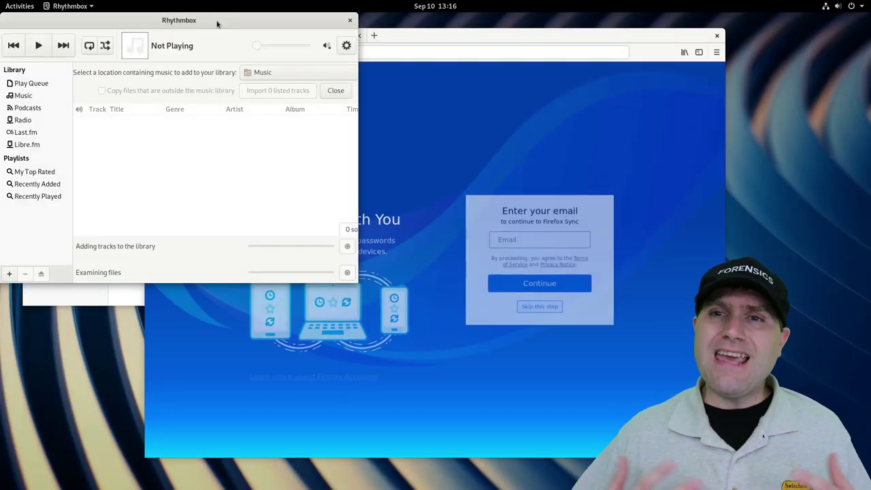
key(ctrl+alt+Down)
key(ctrl+alt+Up)
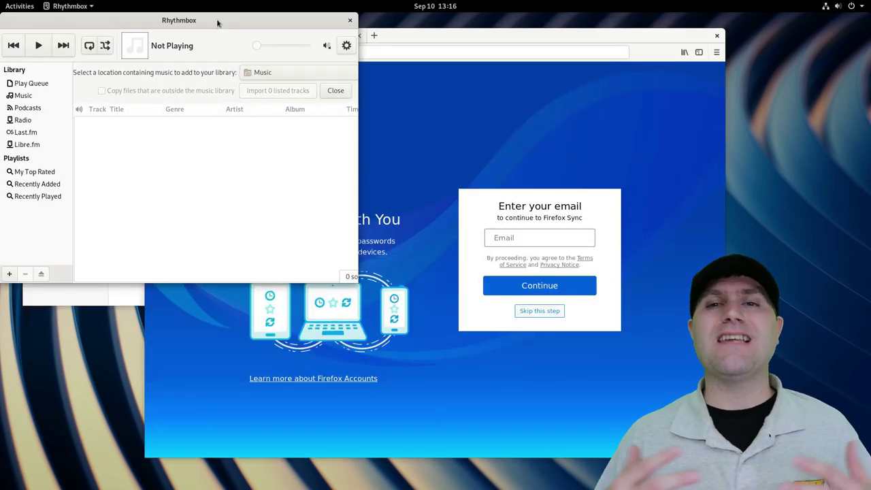
Move Rhythmbox and Firefox to lower workspaces with Ctrl+Alt+Shift+Down
key(ctrl+alt+shift+Down)
key(ctrl+alt+Up)
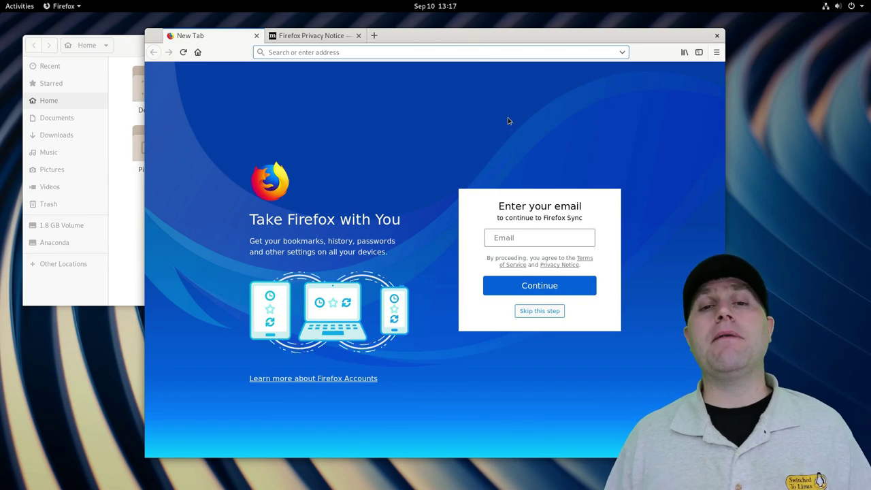
key(ctrl+alt+shift+Down)
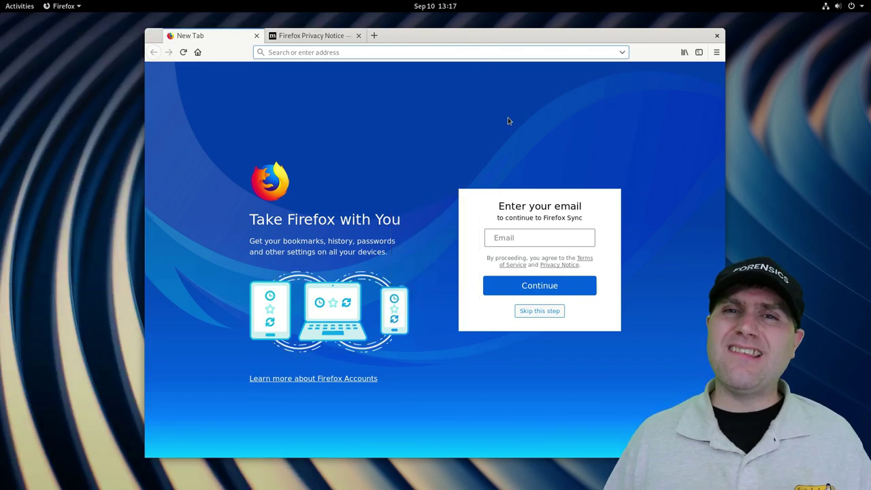
key(ctrl+alt+Up)
key(ctrl+alt+shift+Down)
key(ctrl+alt+Up)
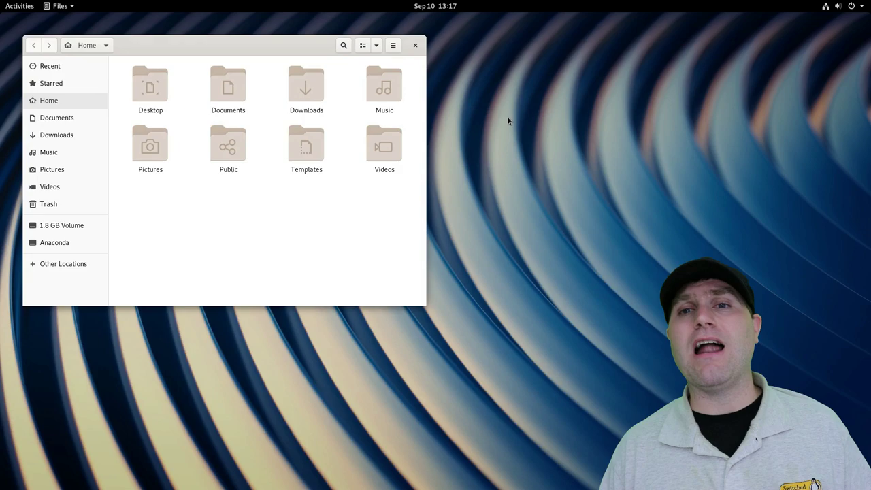
Switch between the Files and Firefox workspaces using the overview's workspace thumbnails
key(super)
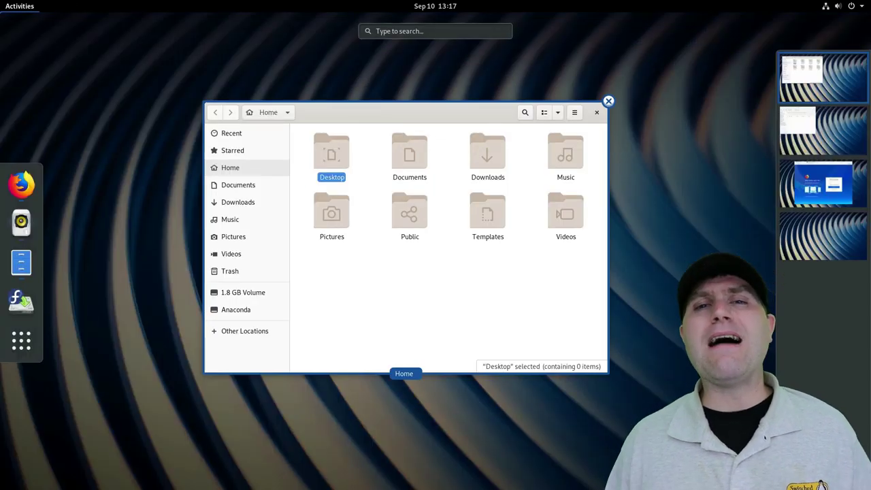
click(847, 87)
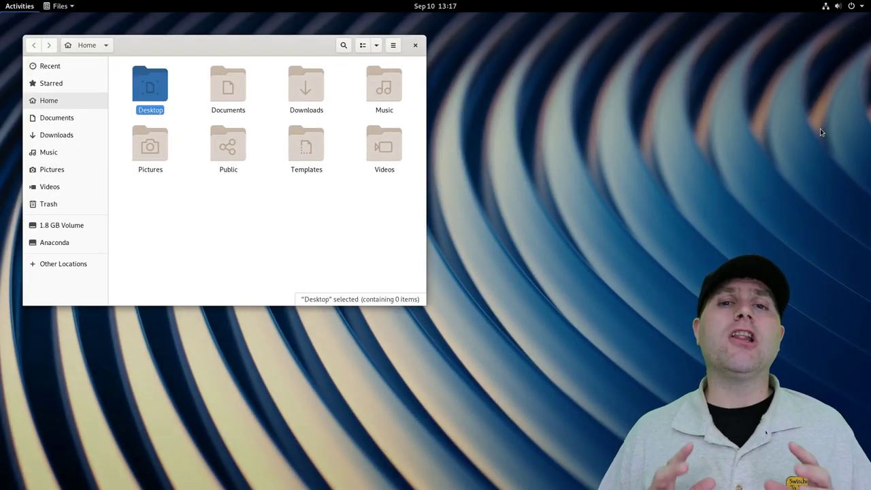
key(super)
click(831, 193)
key(super)
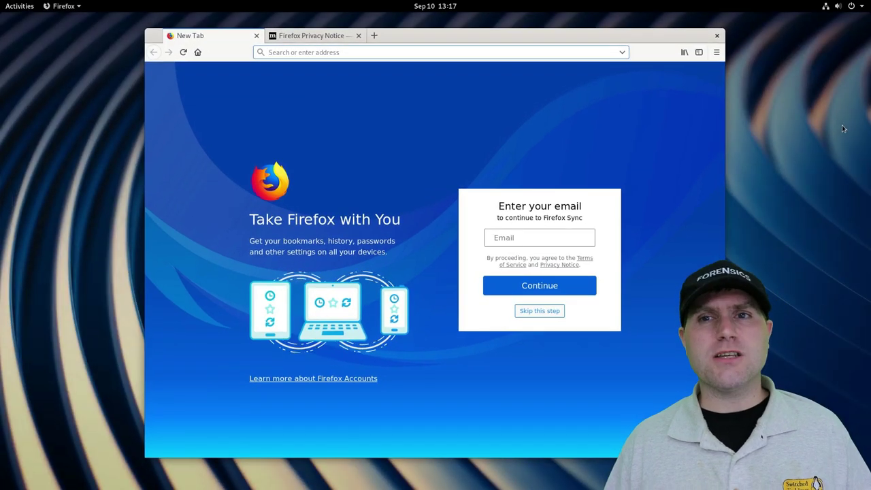
key(super)
Return to the Files workspace and close the Files window
click(844, 78)
key(super)
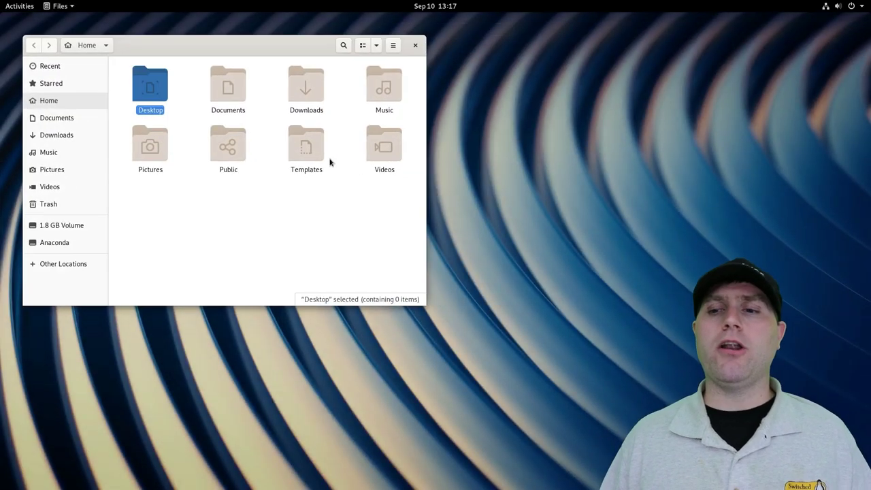
click(415, 45)
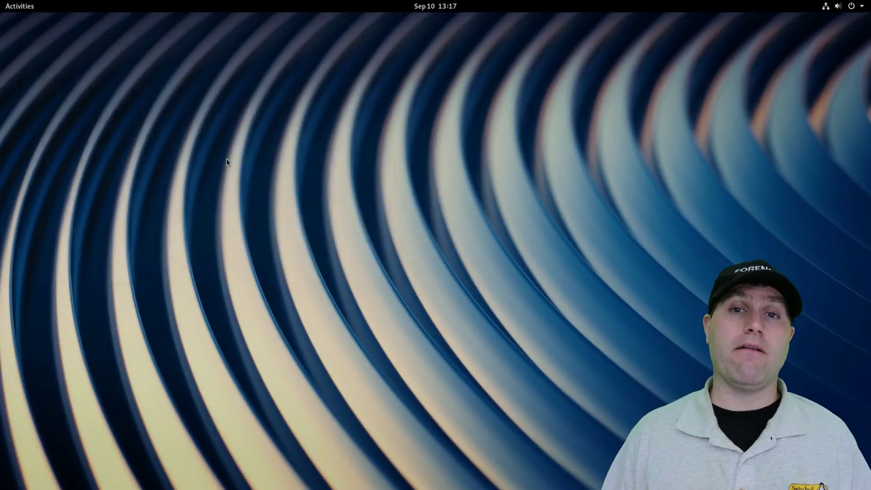
Close Firefox, confirming Close Tabs for both tabs, then close Rhythmbox
click(2, 6)
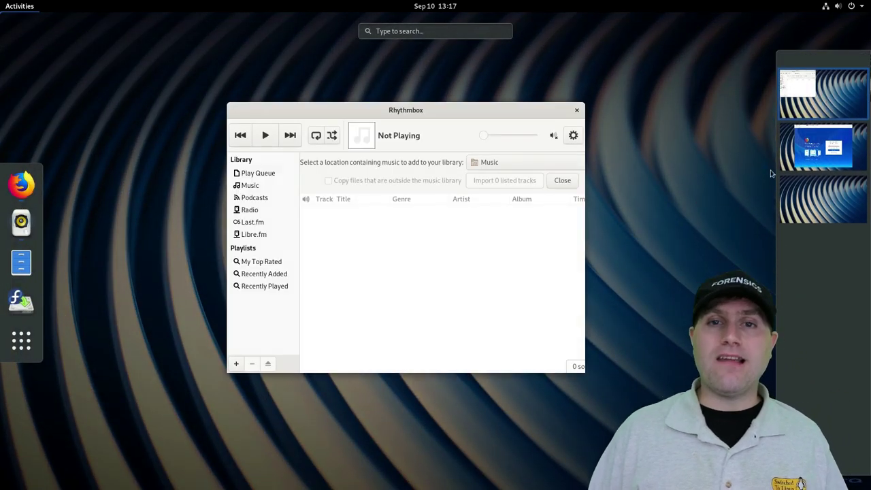
click(817, 130)
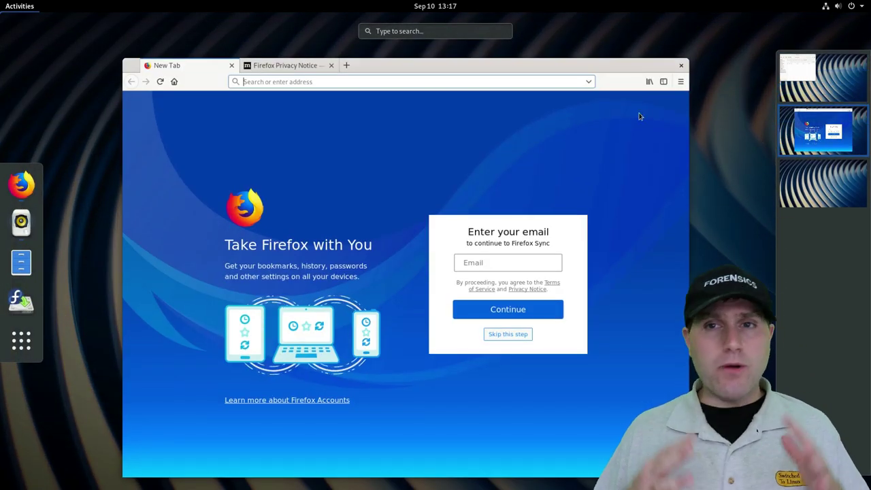
click(562, 107)
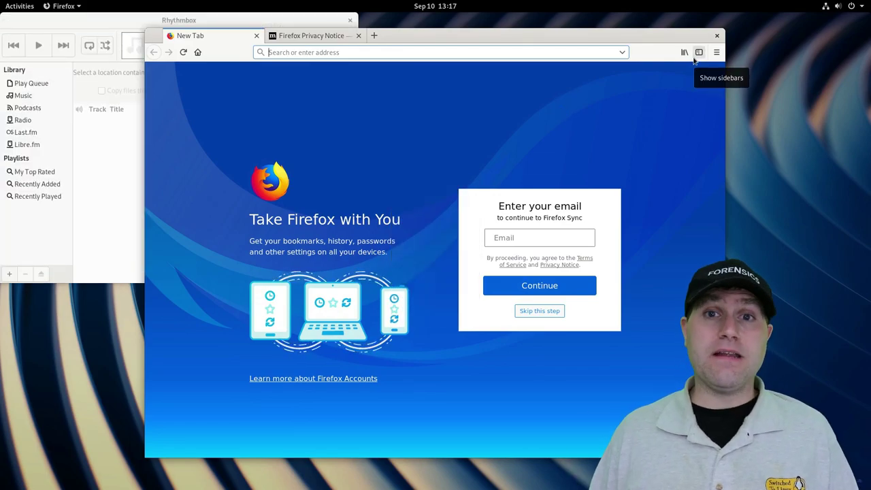
key(super)
click(846, 89)
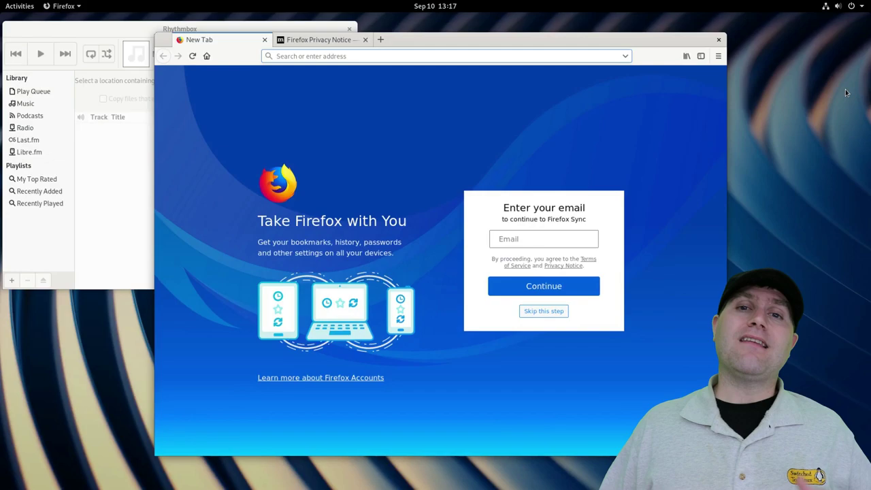
click(718, 34)
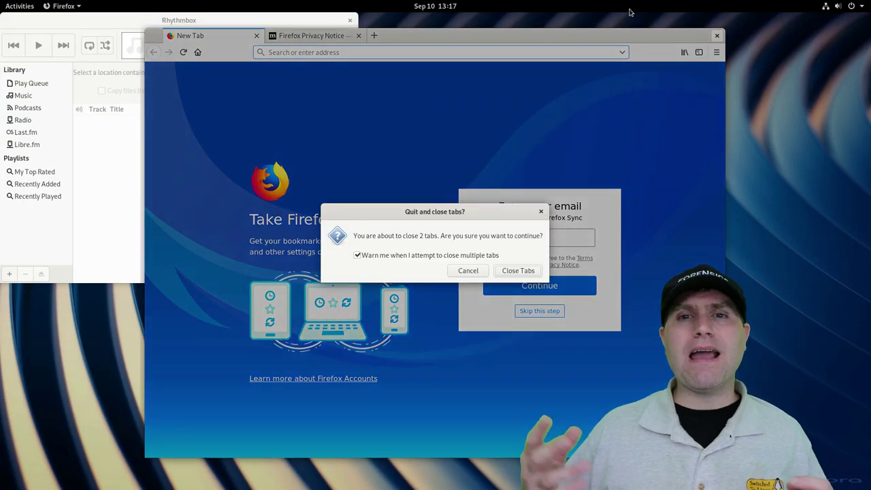
click(519, 270)
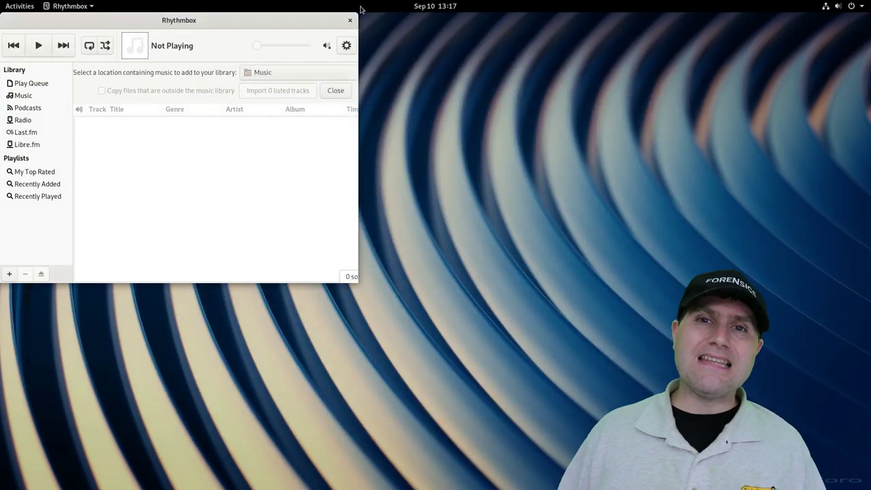
drag(349, 20, 349, 24)
click(350, 26)
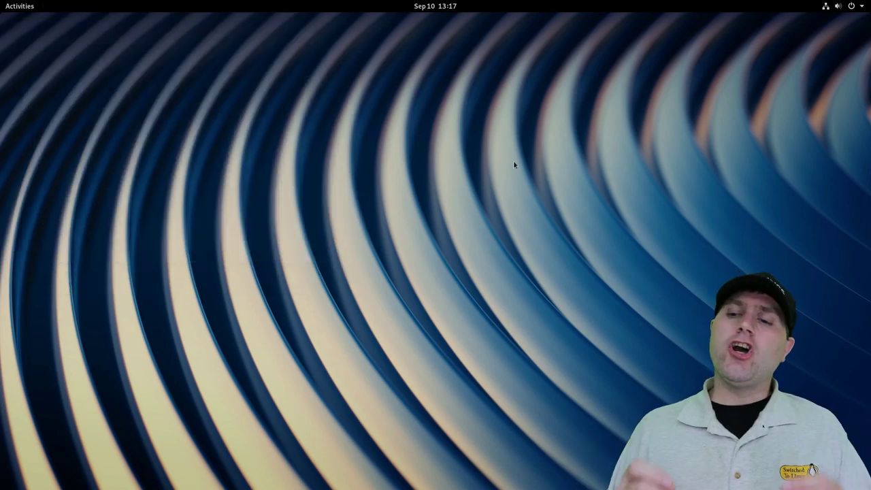
Open Display Settings from the desktop menu, review 1920×1080 at 60.00 Hz, then close it
right_click(344, 162)
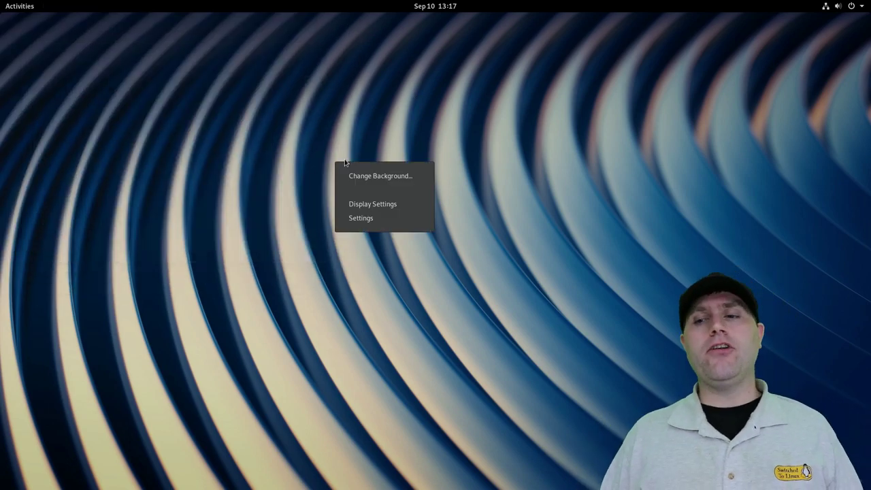
click(369, 205)
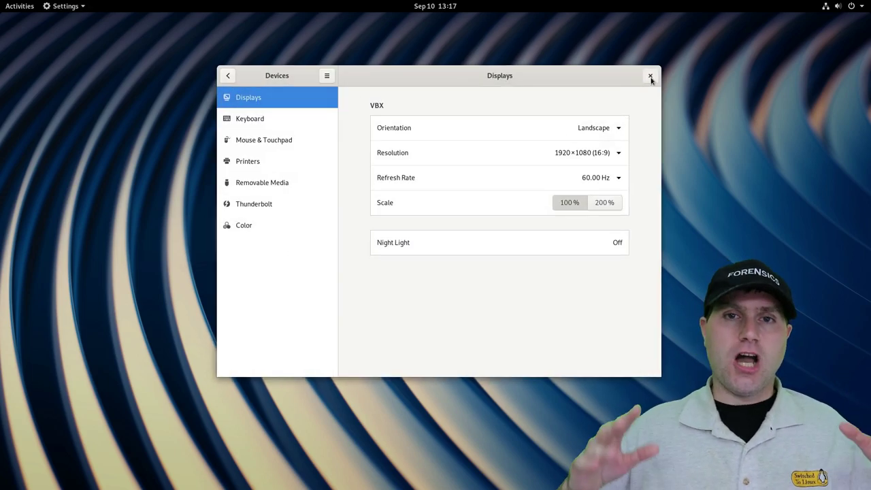
click(646, 77)
click(15, 3)
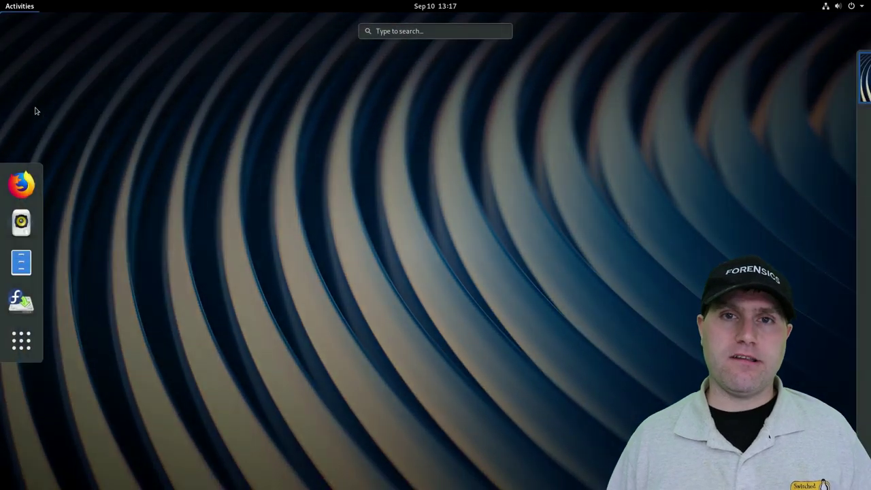
Launch Firefox and select the address bar to enter extensions.gnome.org
click(23, 185)
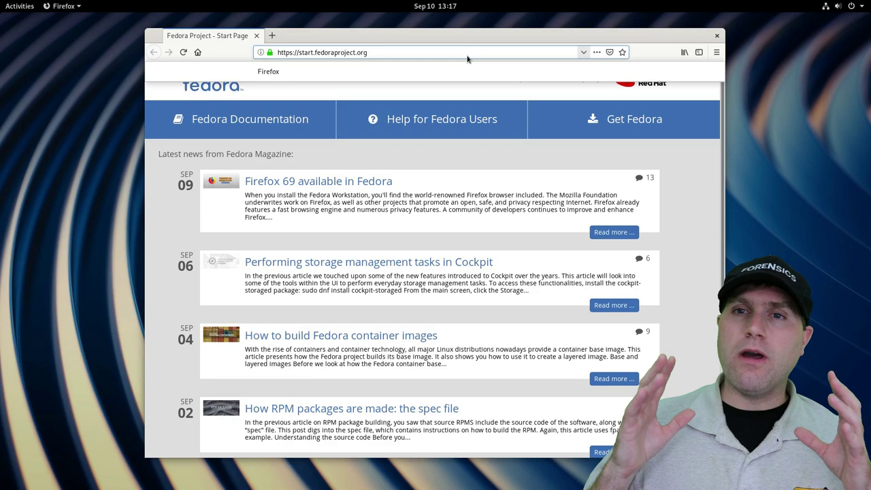
click(467, 54)
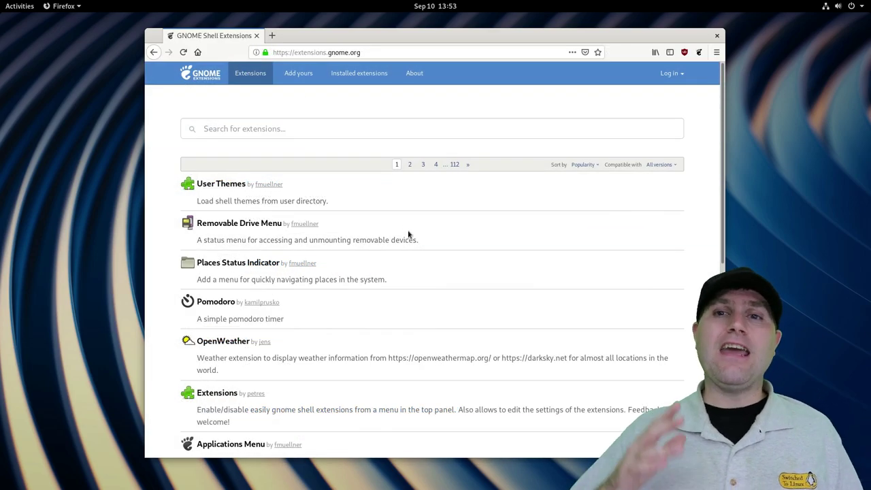
Open the Desktop Icons extension, switch it ON, confirm Install, then return to the home page
scroll(408, 235, down, 4)
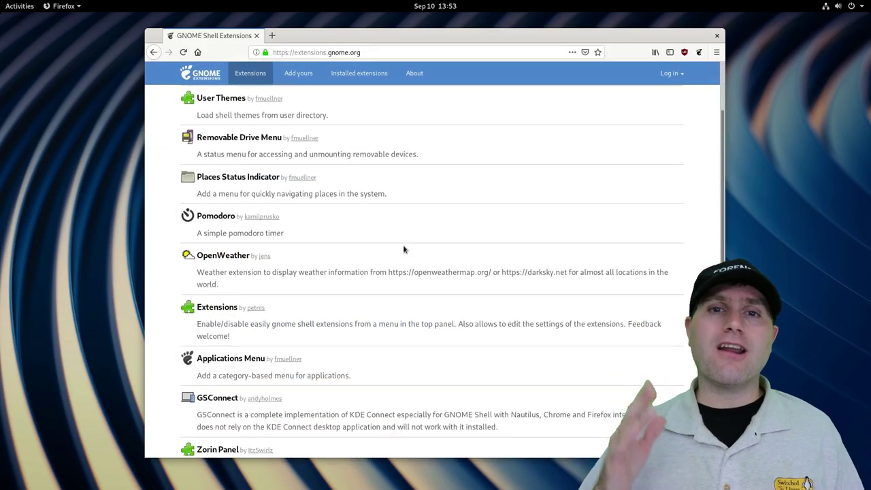
scroll(378, 276, up, 4)
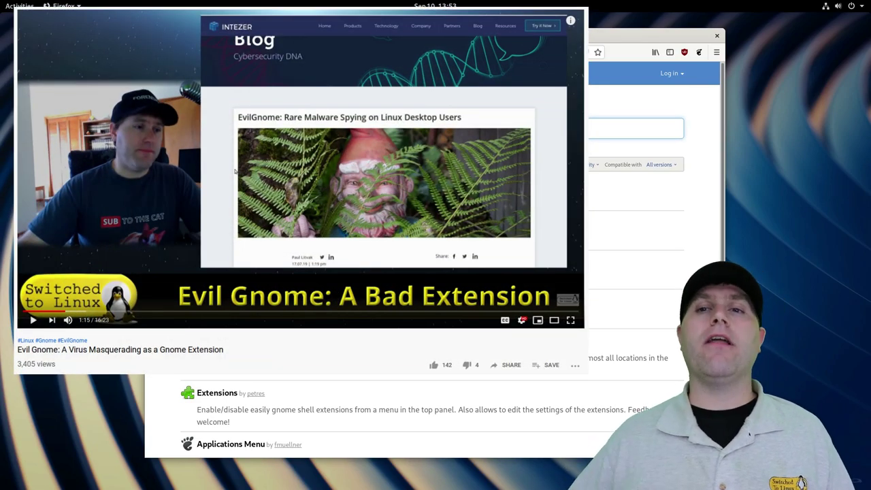
scroll(409, 416, down, 3)
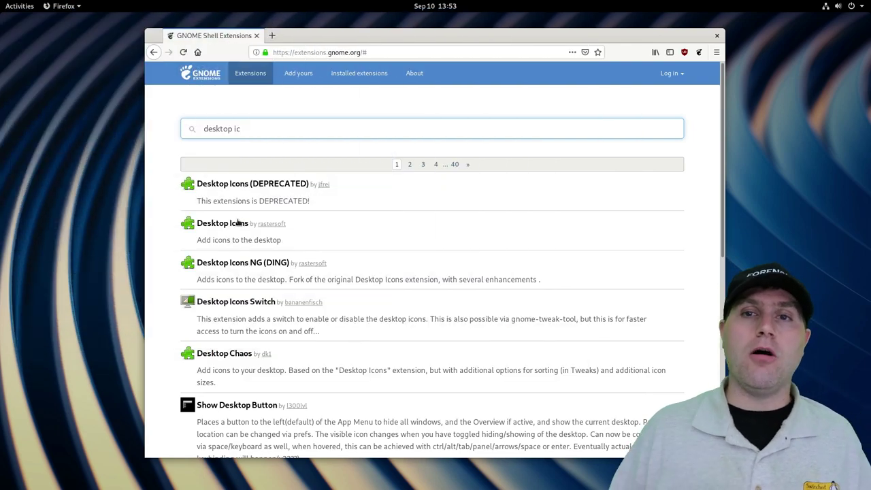
click(237, 223)
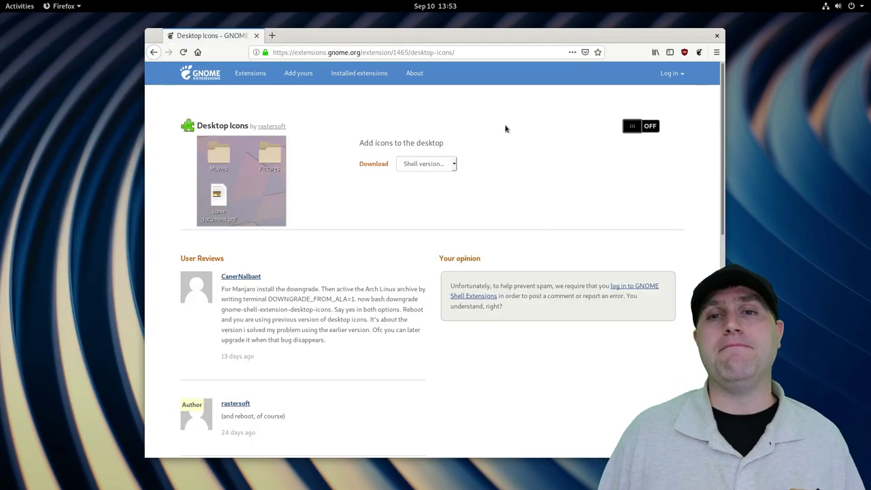
click(646, 130)
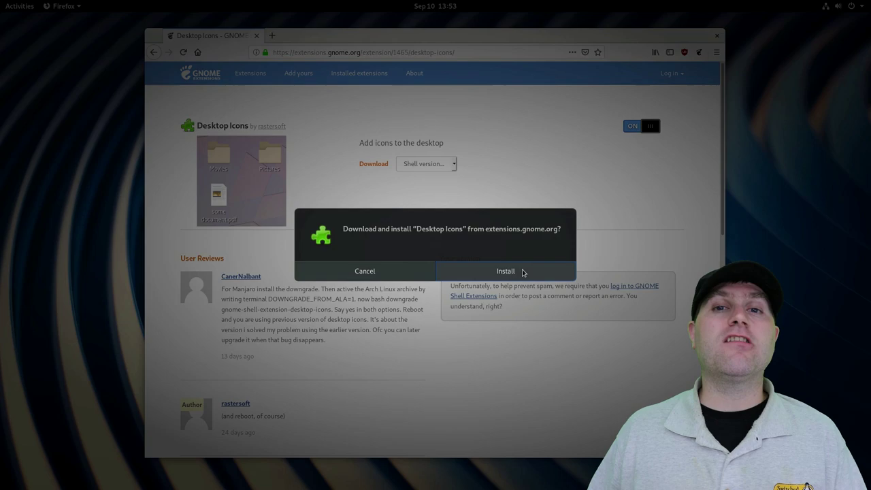
click(523, 273)
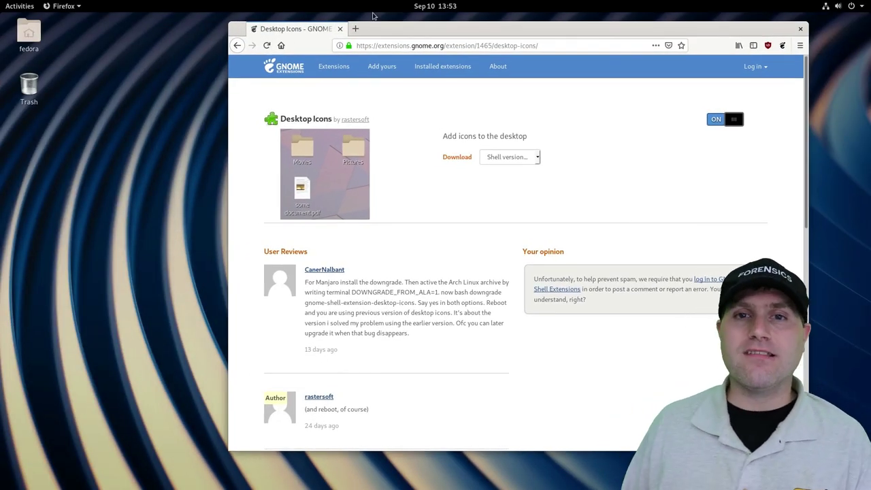
drag(373, 27, 318, 53)
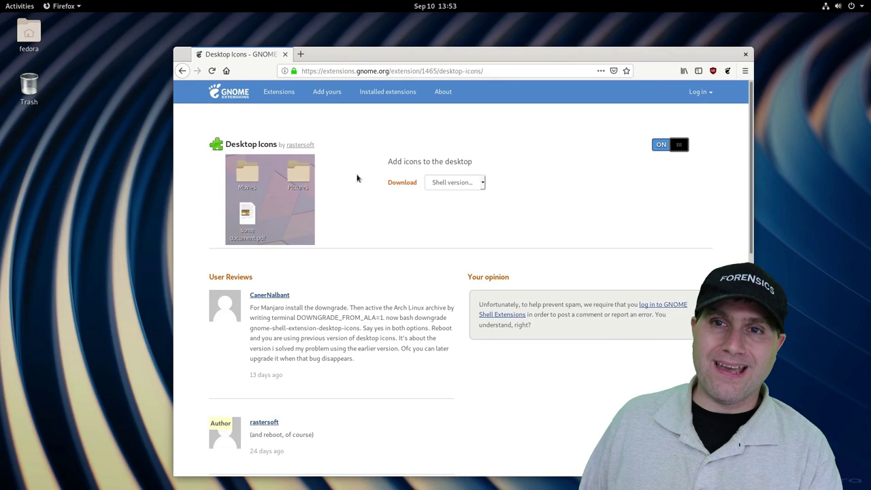
click(230, 94)
Find OpenWeather via 'we', switch it On, check its 82.4 °F top-bar indicator, then go back
click(370, 148)
text(weather)
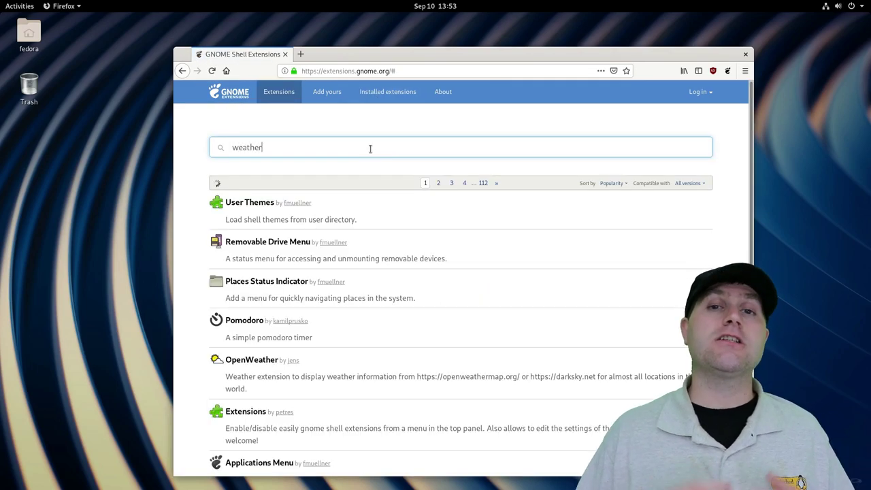
click(261, 321)
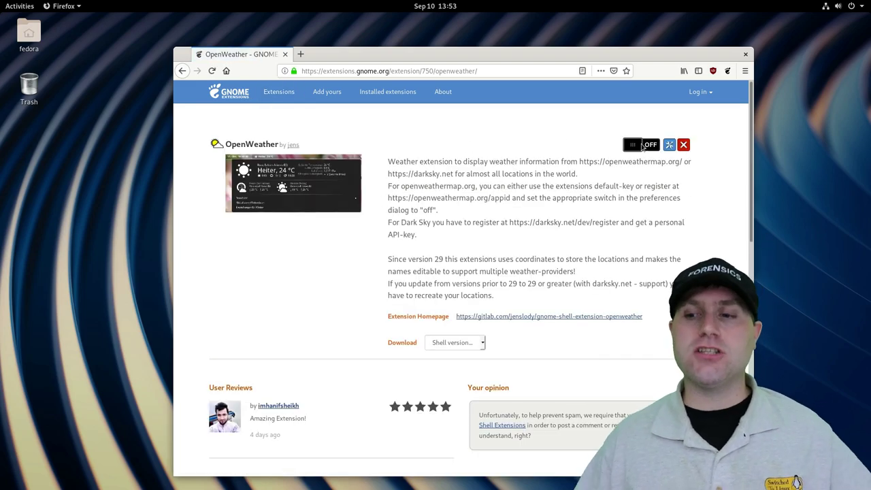
click(643, 145)
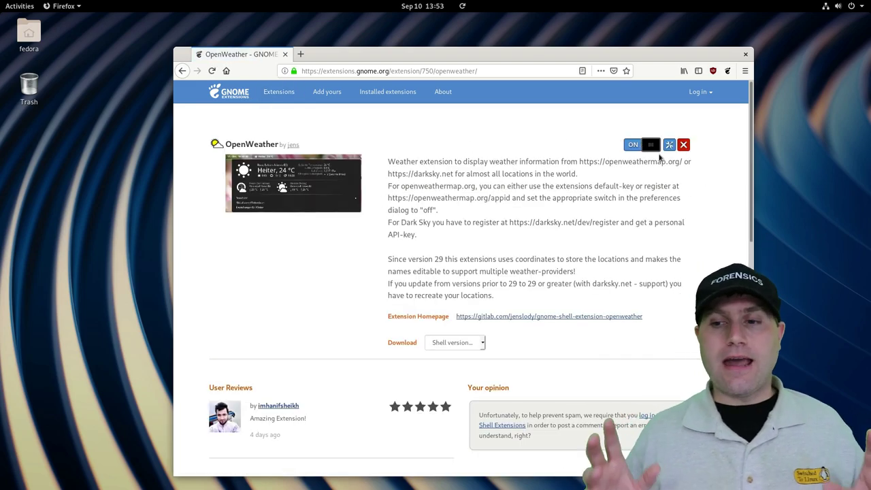
click(467, 6)
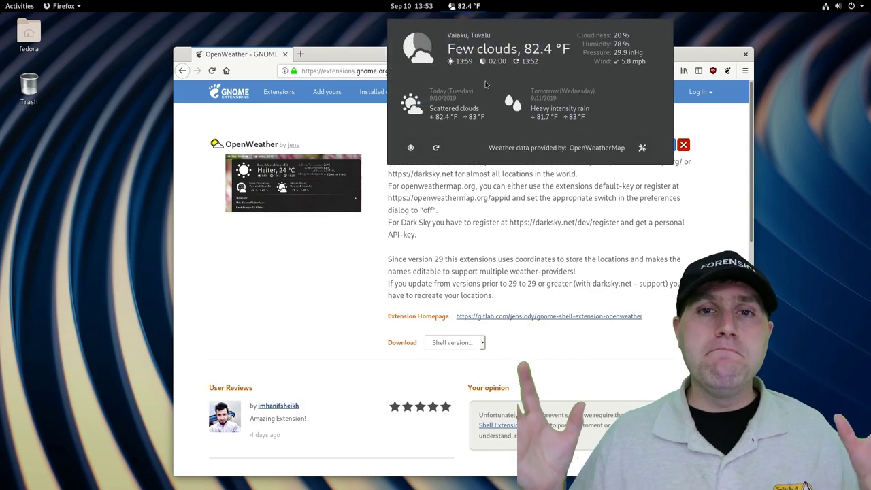
click(468, 6)
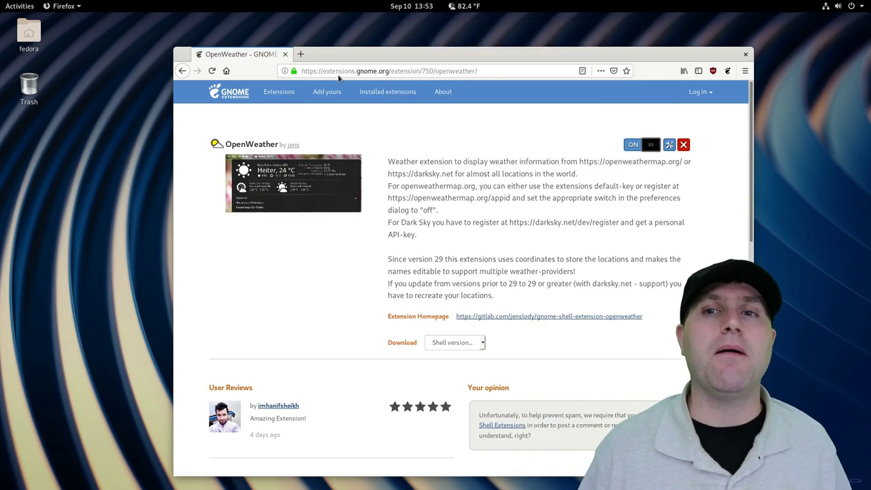
click(182, 71)
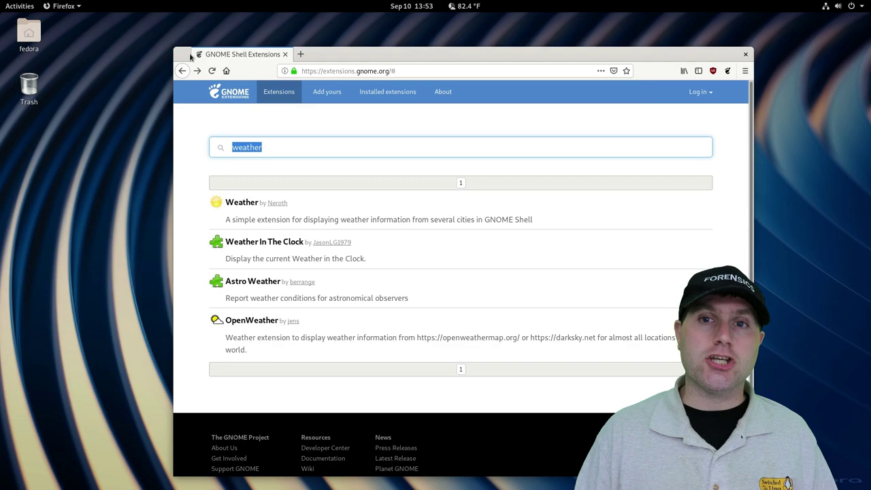
Find 'dash to dock', install it to try the dock, then switch it Off and return to results
text(dash to)
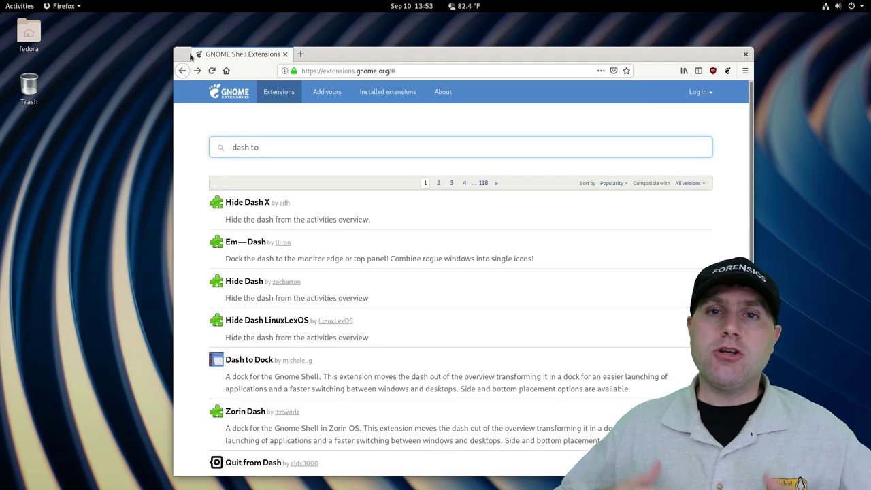
text( dock)
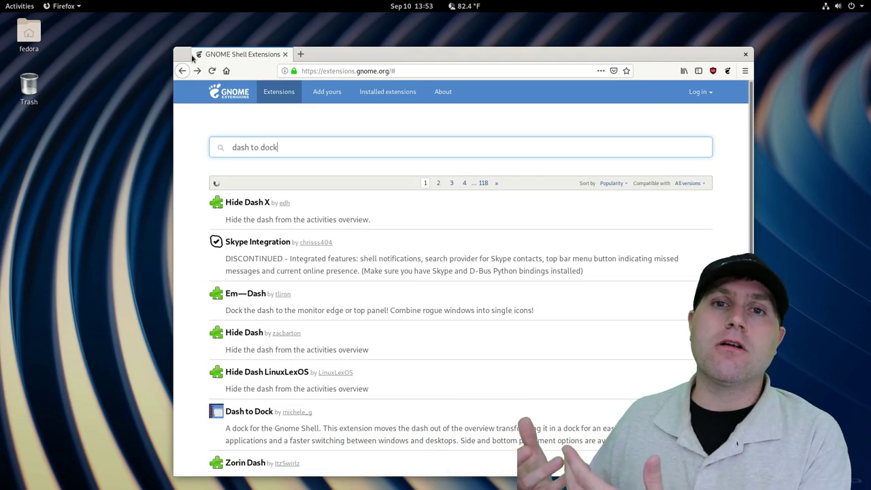
click(249, 202)
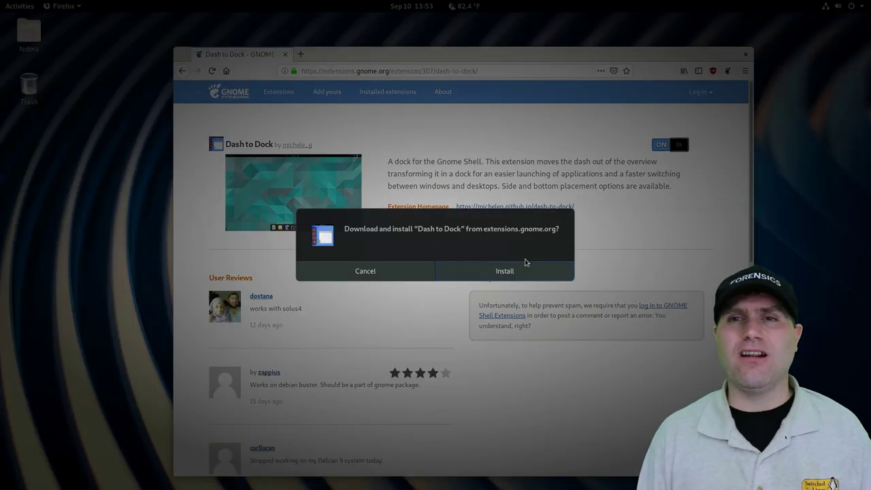
click(521, 270)
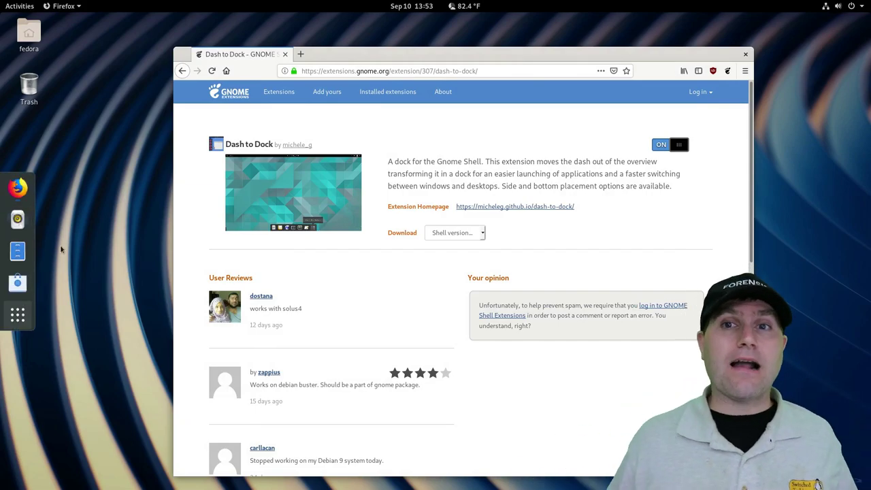
click(661, 144)
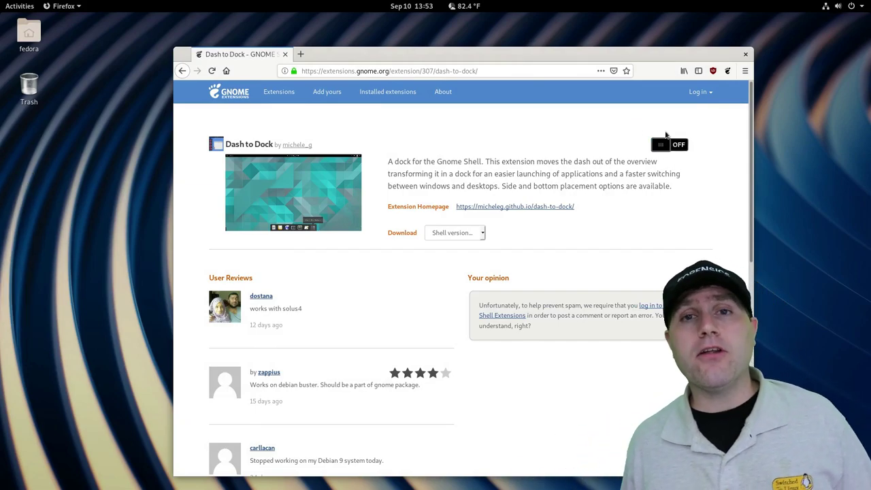
click(190, 75)
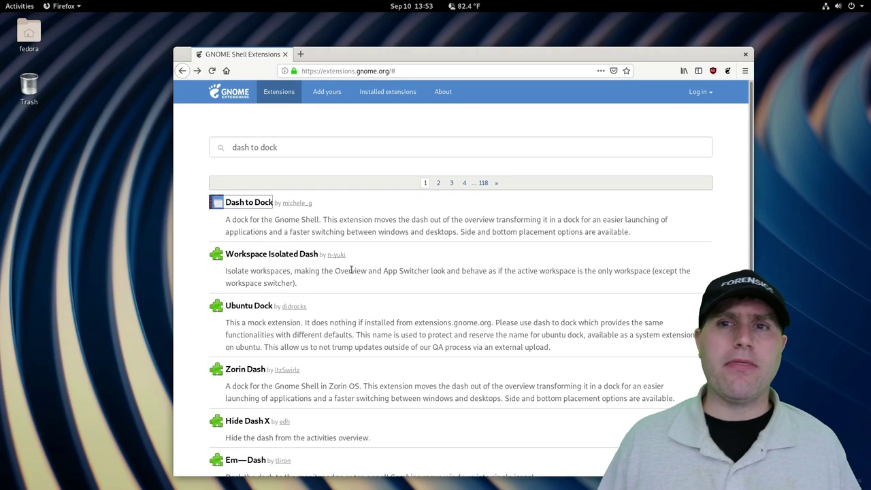
Clear the search, open User Themes from the list and confirm its installation
key(BackSpace)
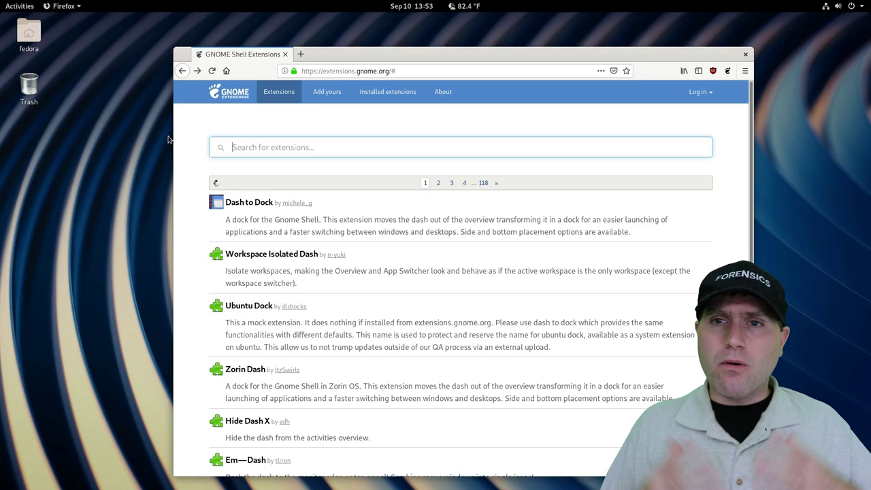
scroll(495, 301, down, 5)
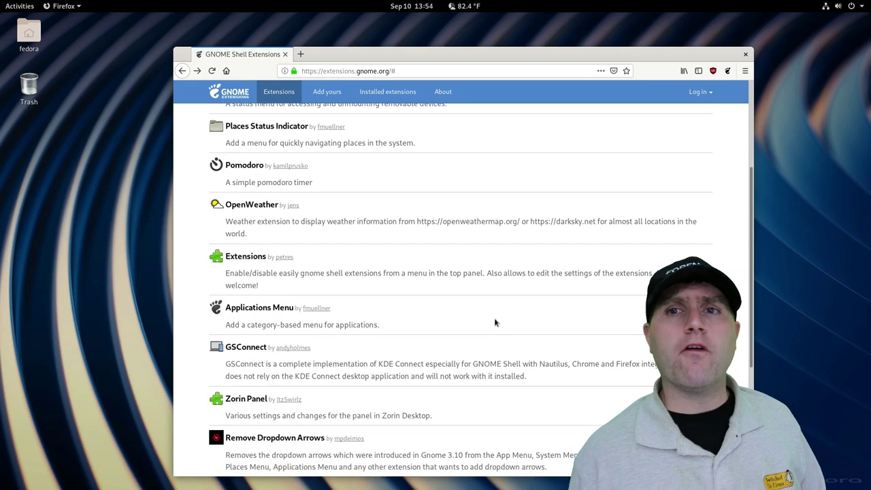
scroll(494, 325, up, 5)
click(256, 203)
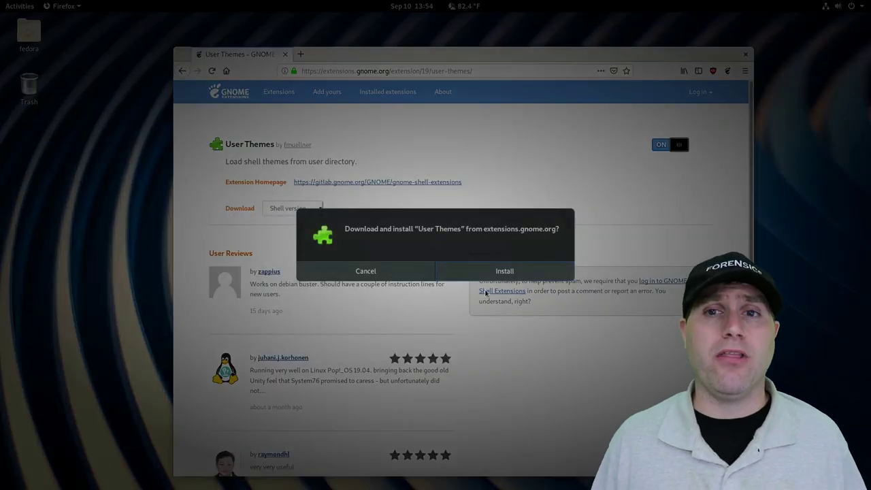
click(502, 272)
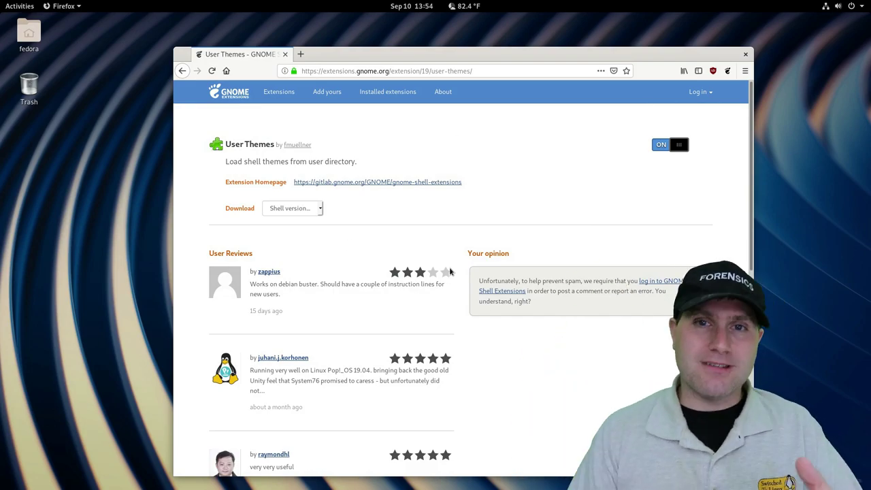
Launch Tweaks from an Activities search for 'tweak' and show its Appearance page
key(super)
text(tweak)
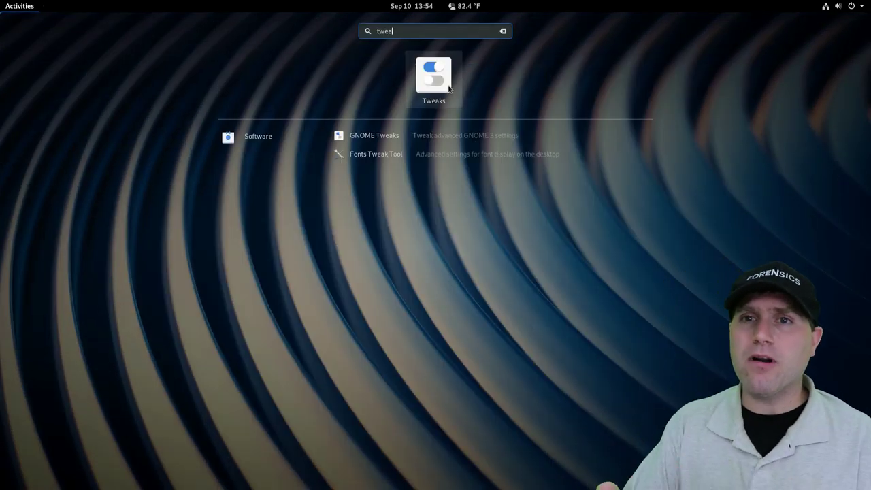
click(450, 88)
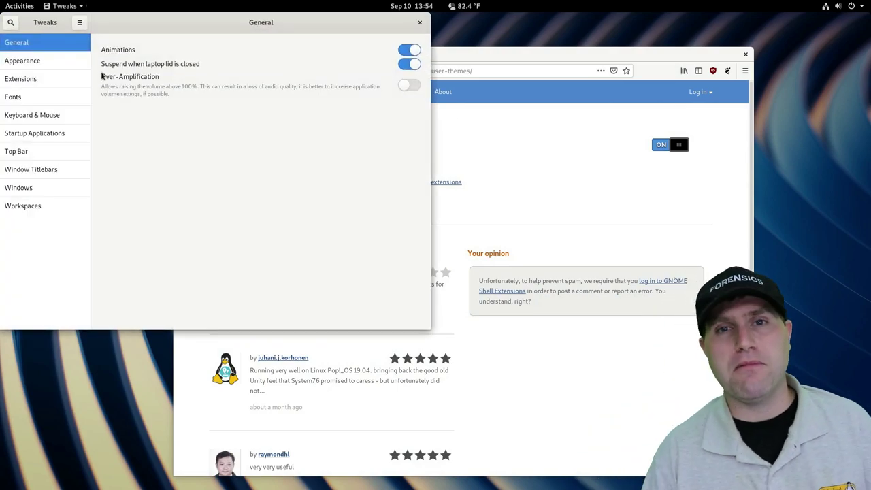
click(35, 63)
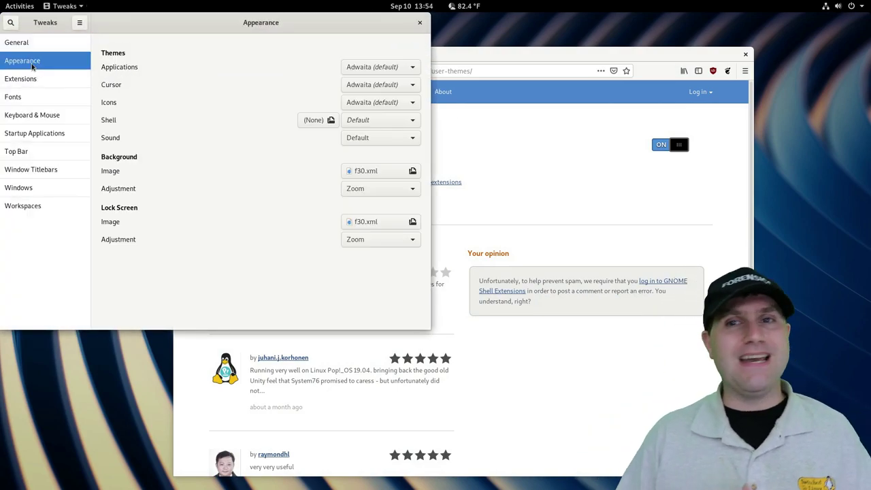
Look at the Shell and Applications theme lists unchanged, close Tweaks, return to the extensions home page
click(415, 121)
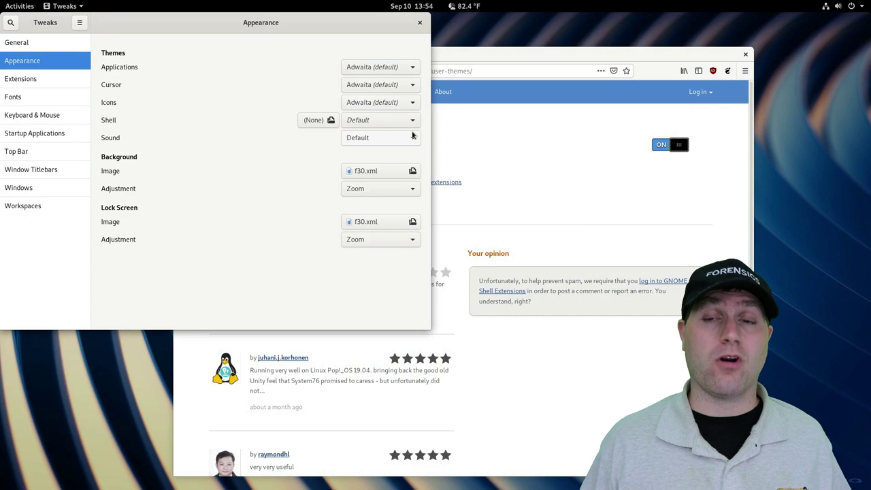
click(413, 136)
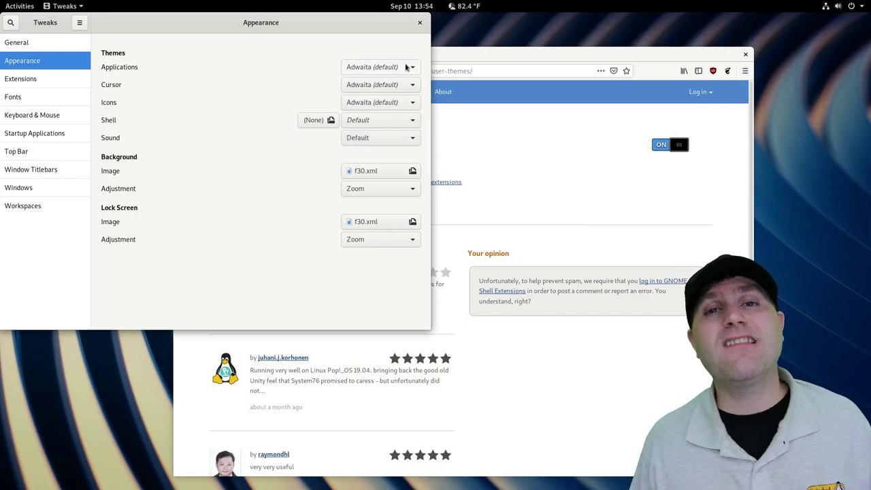
click(407, 70)
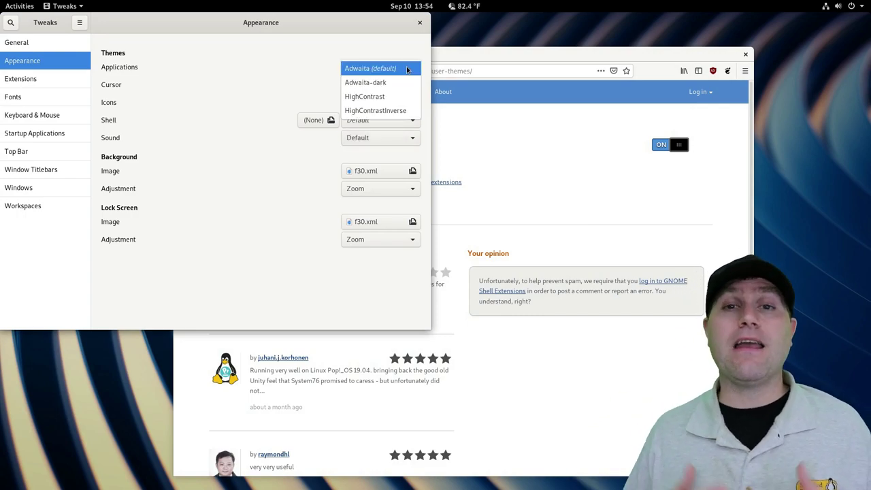
click(300, 81)
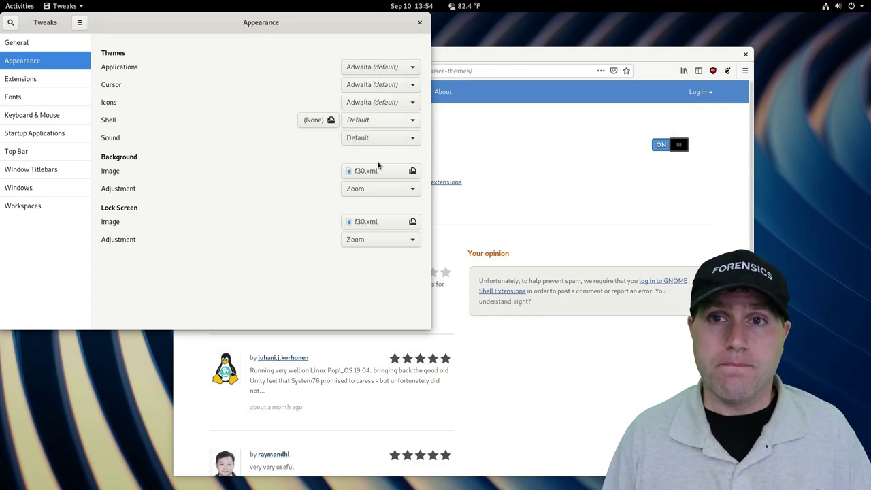
click(421, 23)
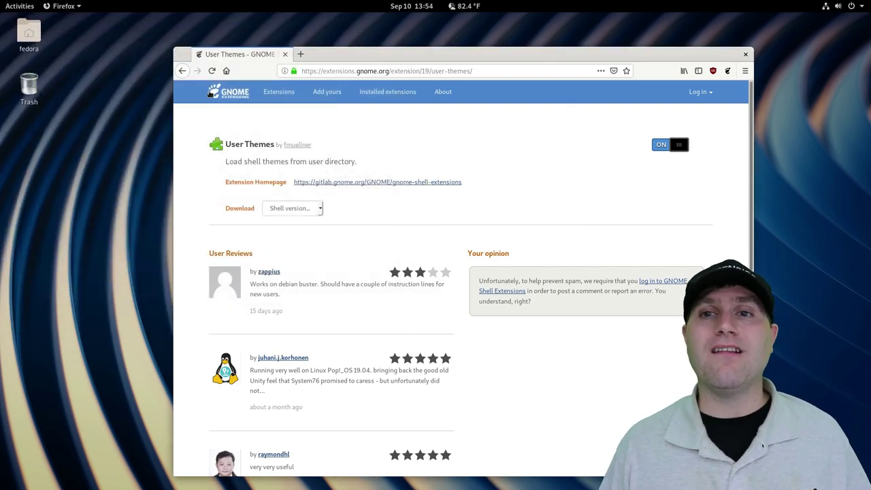
click(231, 94)
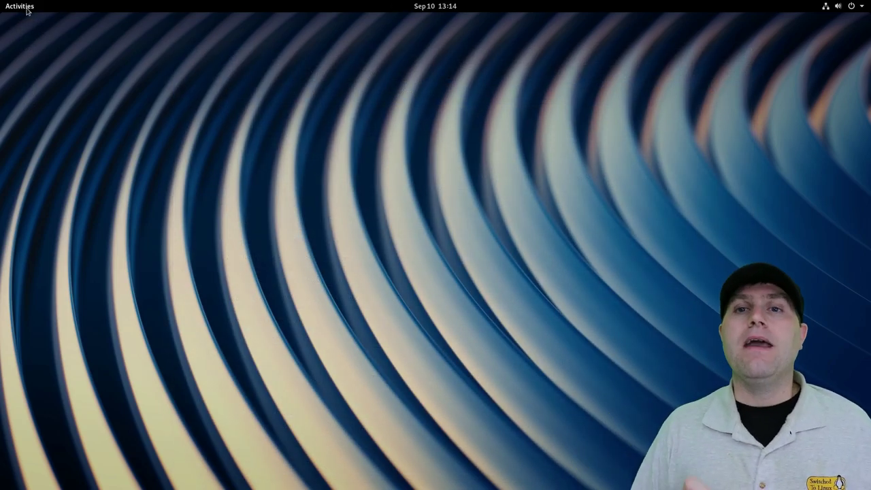
Launch GNOME Settings from the top-right system menu's gear icon
click(20, 6)
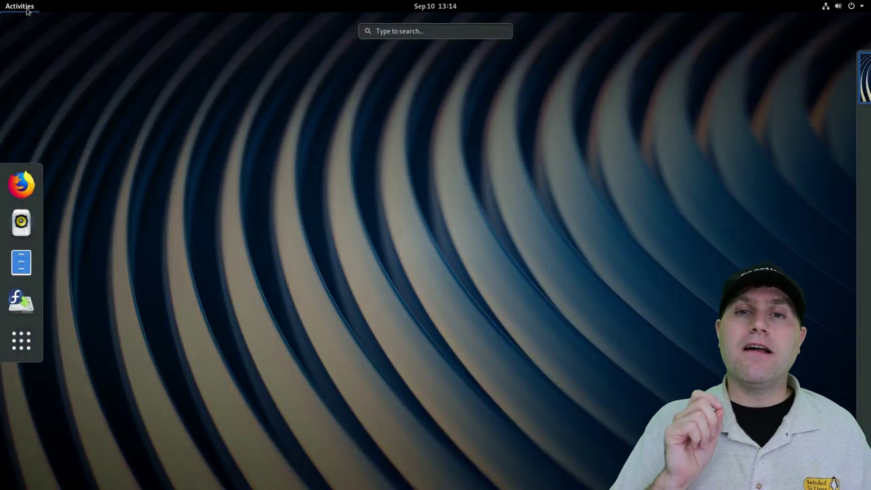
click(27, 10)
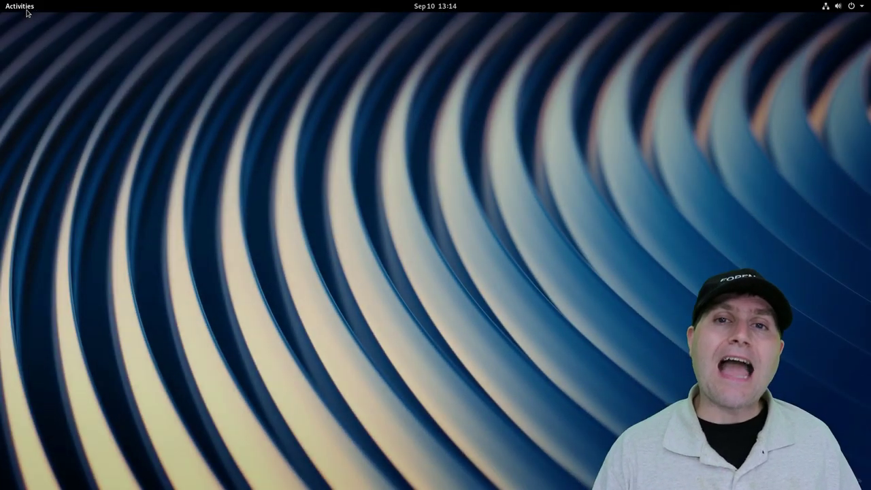
click(852, 8)
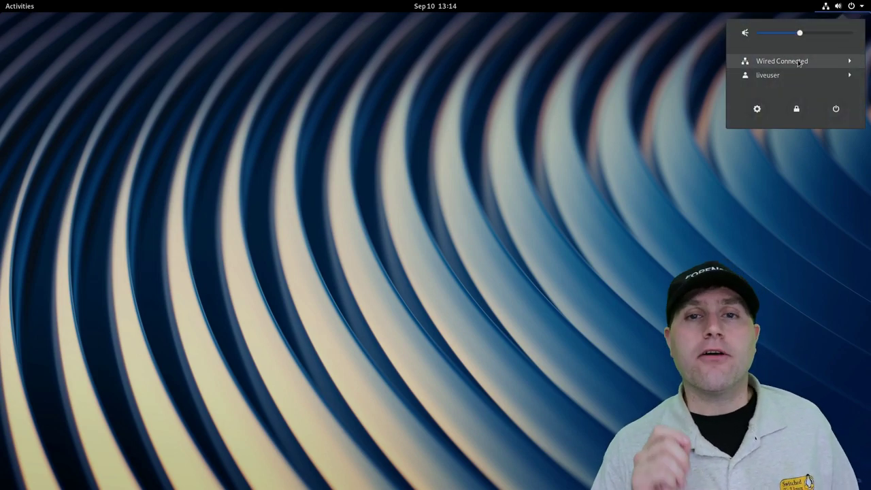
click(759, 111)
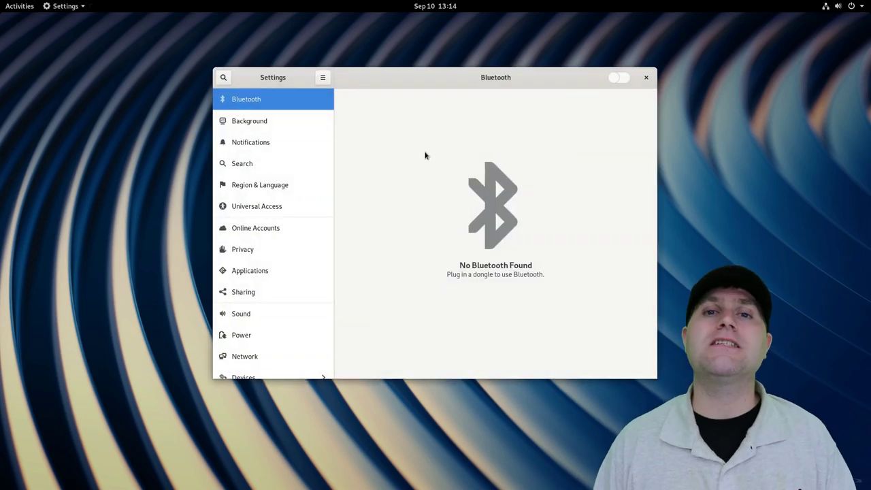
Browse the Background, Notifications and Search pages in Settings
click(243, 128)
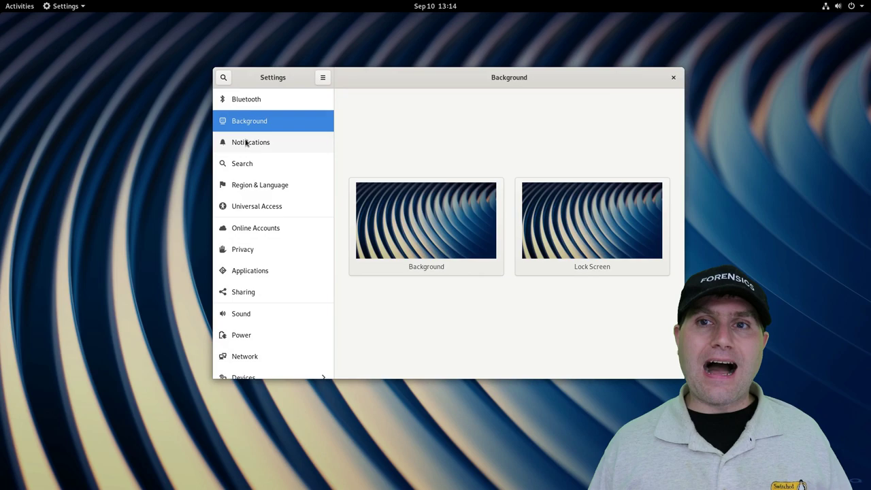
click(247, 141)
scroll(579, 192, down, 5)
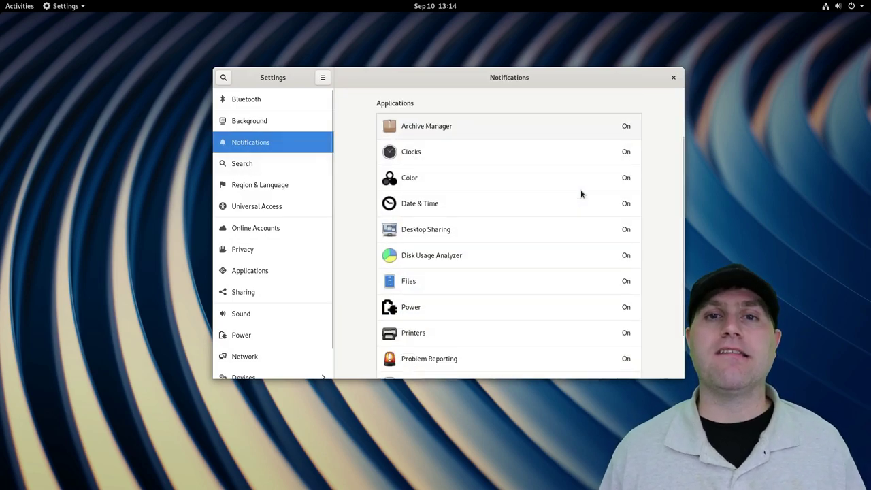
scroll(577, 211, up, 5)
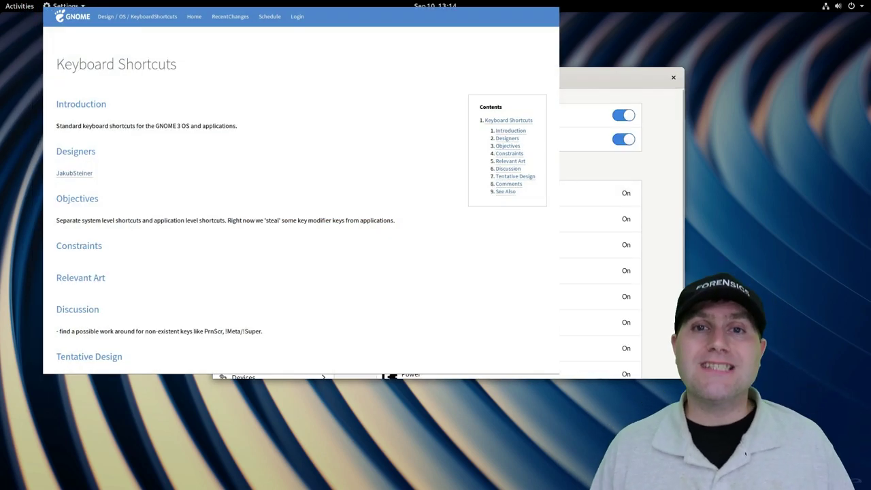
click(245, 155)
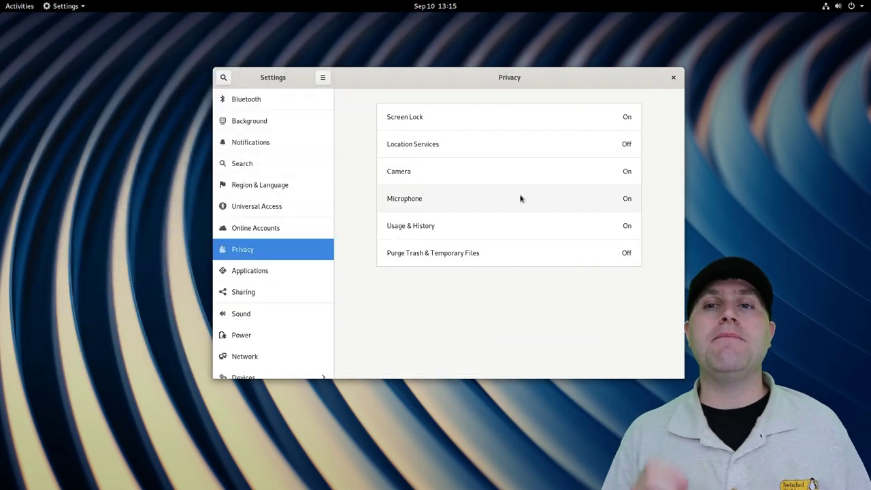
Open and close the Microphone, Camera, Purge Trash and Usage & History privacy dialogs
click(520, 198)
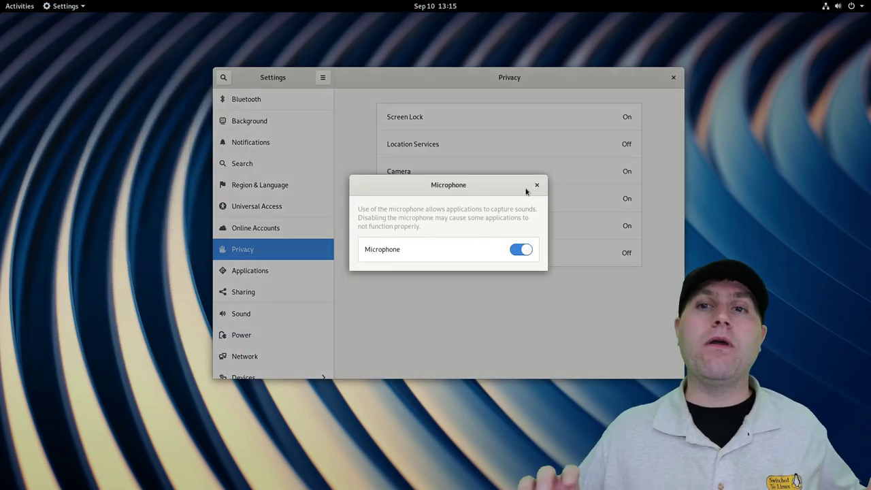
click(535, 187)
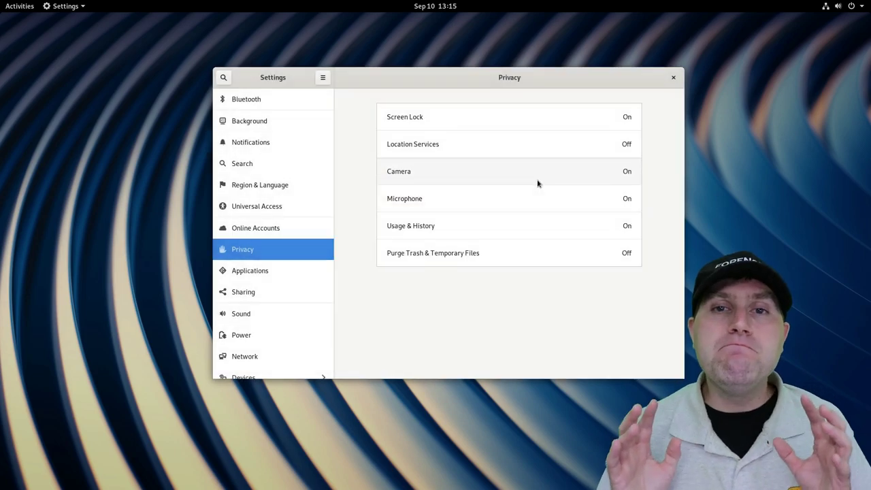
click(538, 182)
click(546, 184)
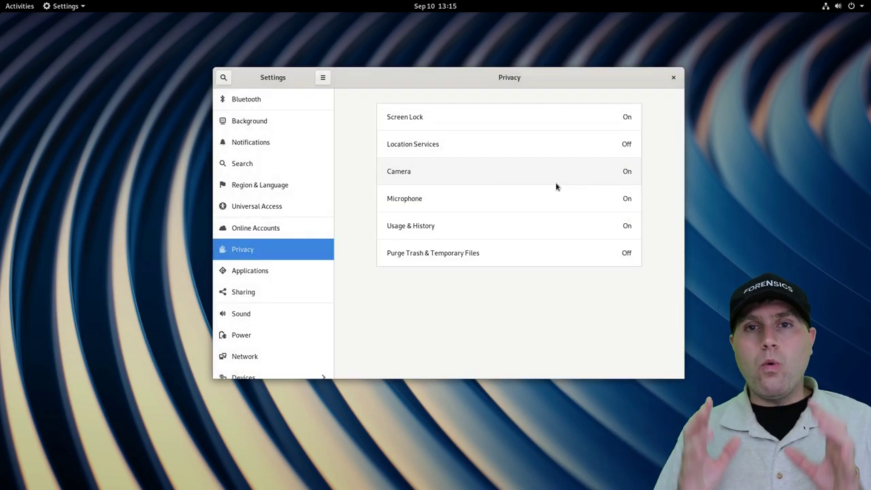
click(546, 255)
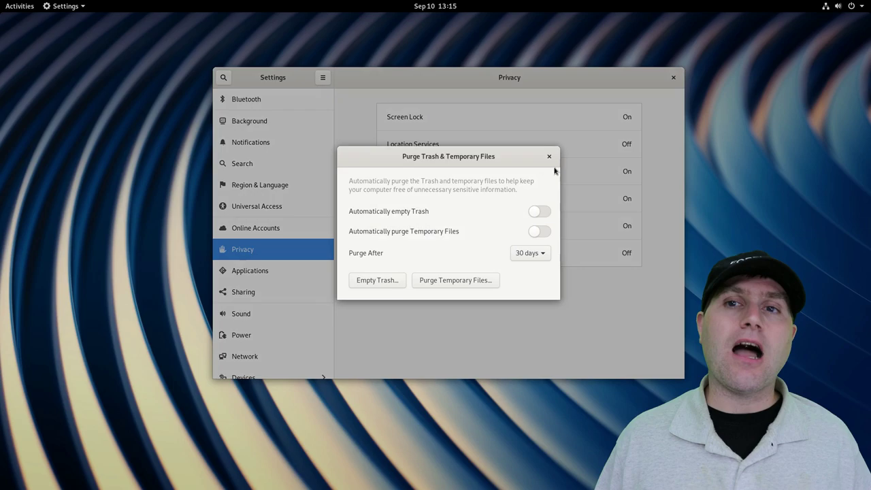
click(550, 157)
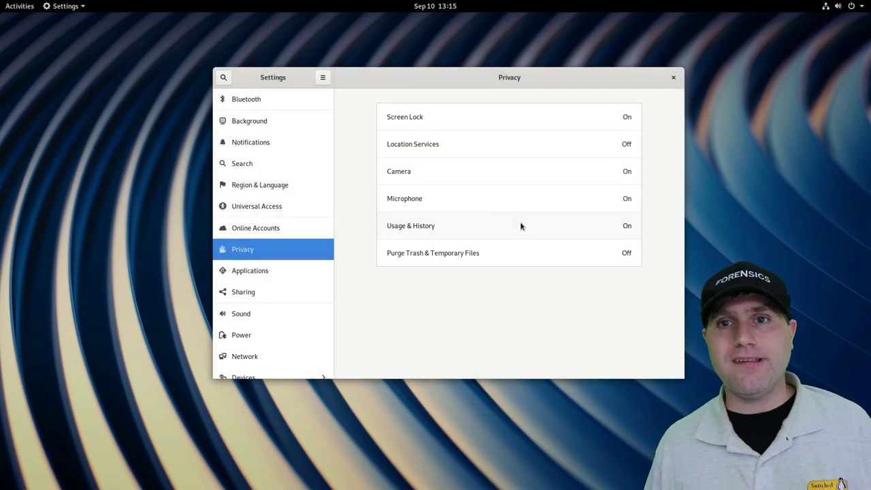
click(522, 226)
click(549, 169)
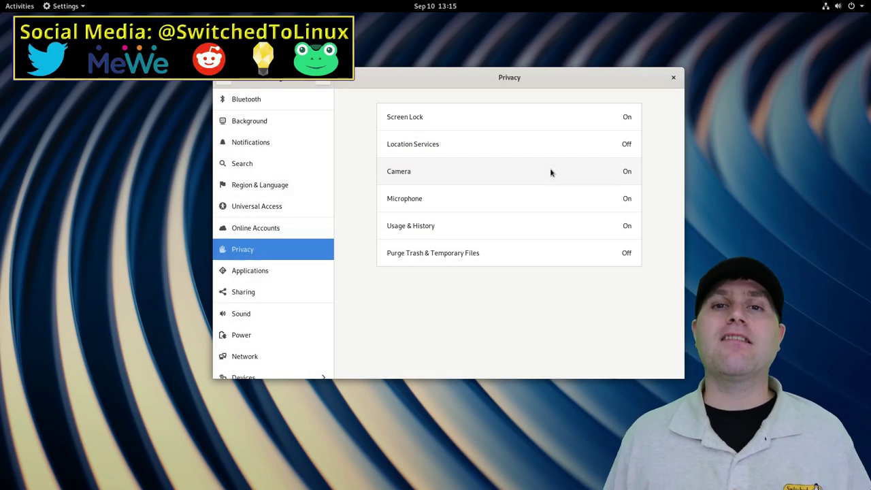
In Applications, view Archive Manager, Boxes, Calculator, Calendar and Characters, then go back
click(286, 271)
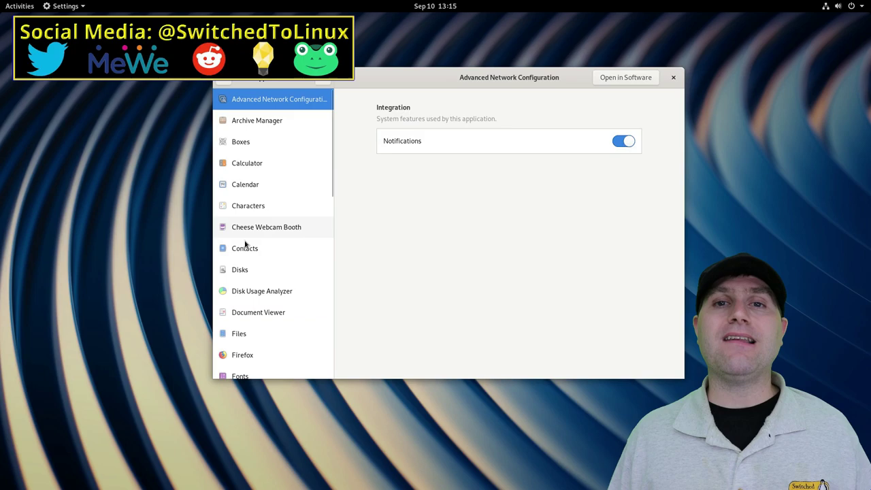
click(257, 124)
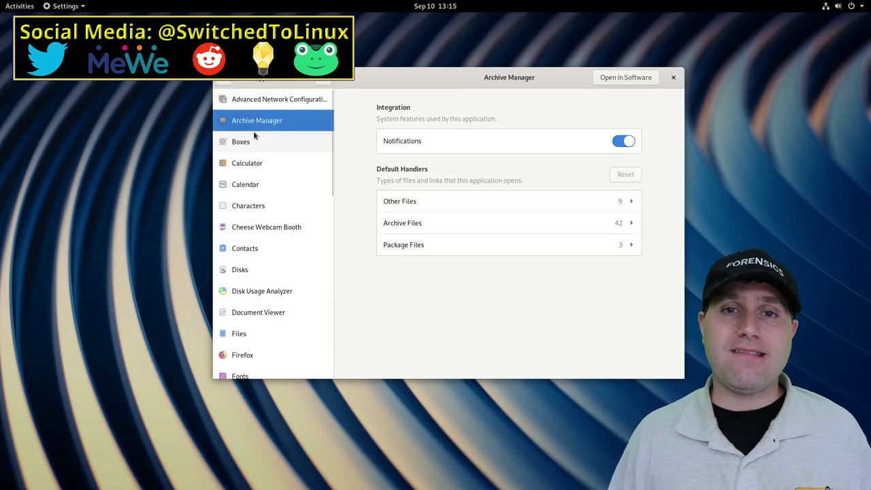
click(256, 139)
click(271, 167)
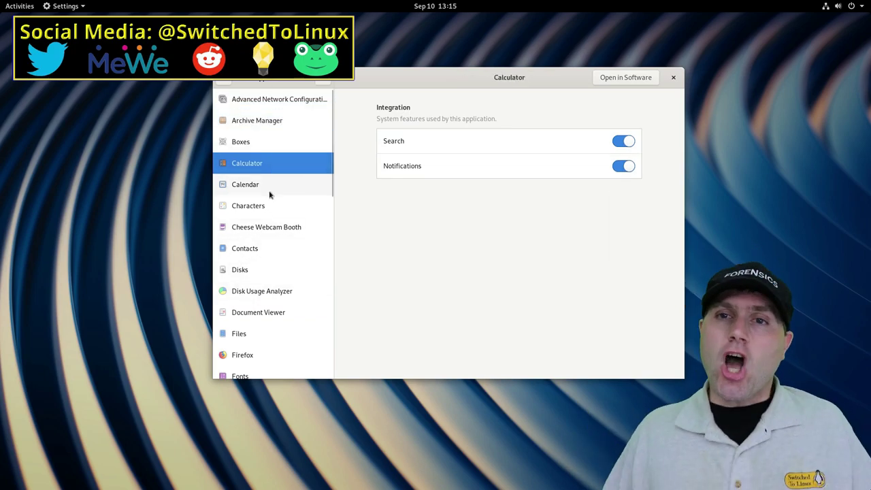
click(269, 190)
click(267, 208)
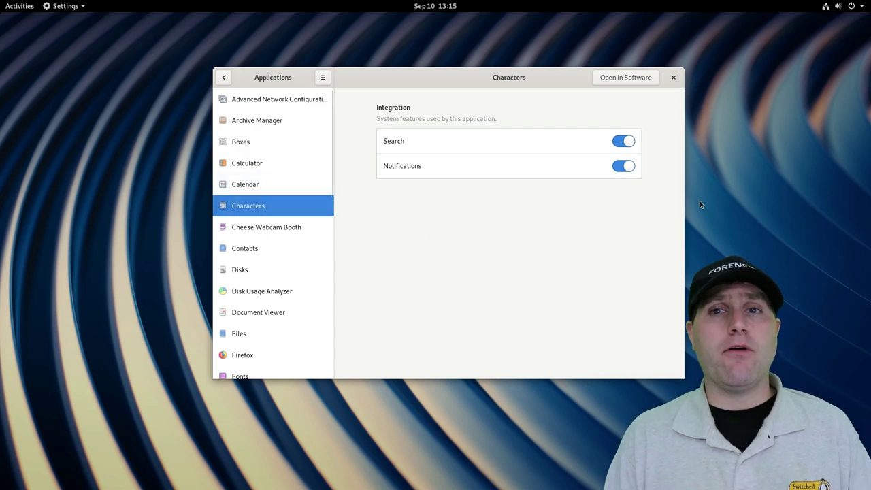
click(225, 78)
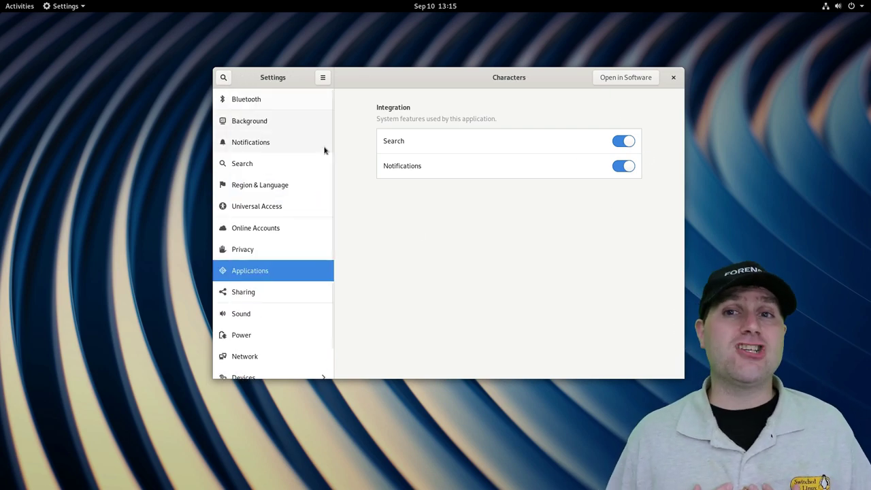
Open Sharing and switch sharing on, then back off
click(249, 295)
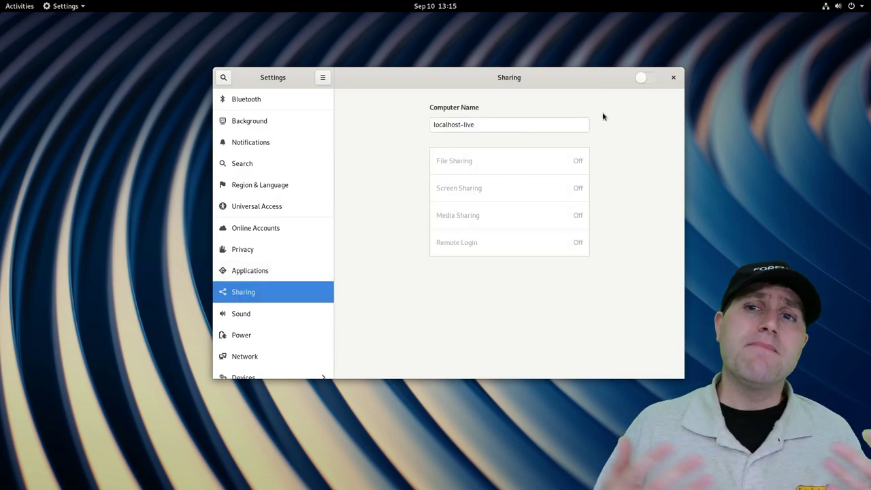
click(645, 78)
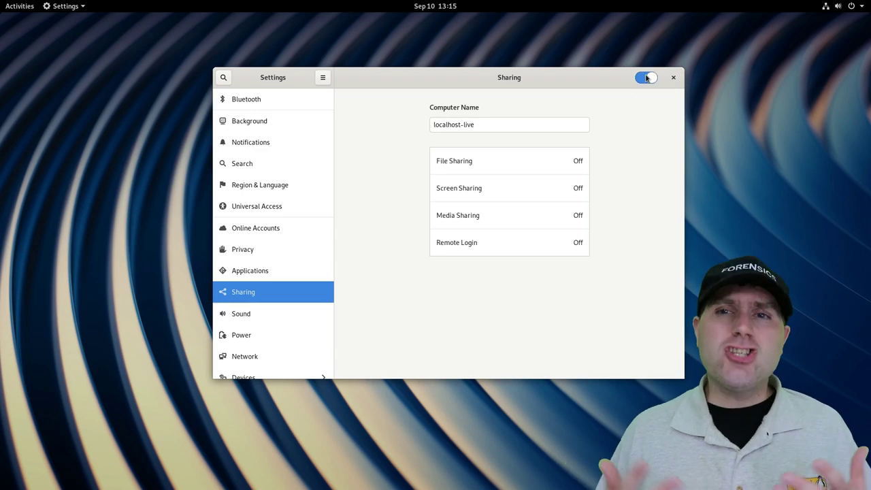
click(648, 78)
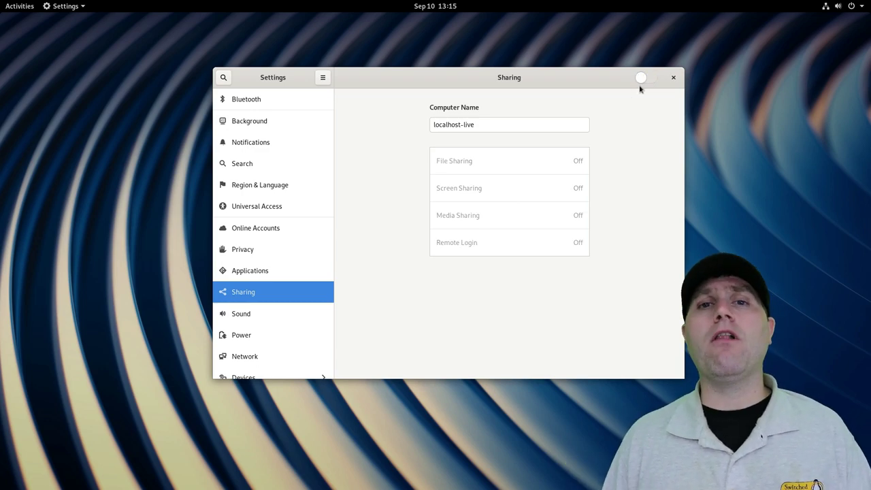
In Sound settings, try Bark and then set the alert sound to Drip
click(245, 319)
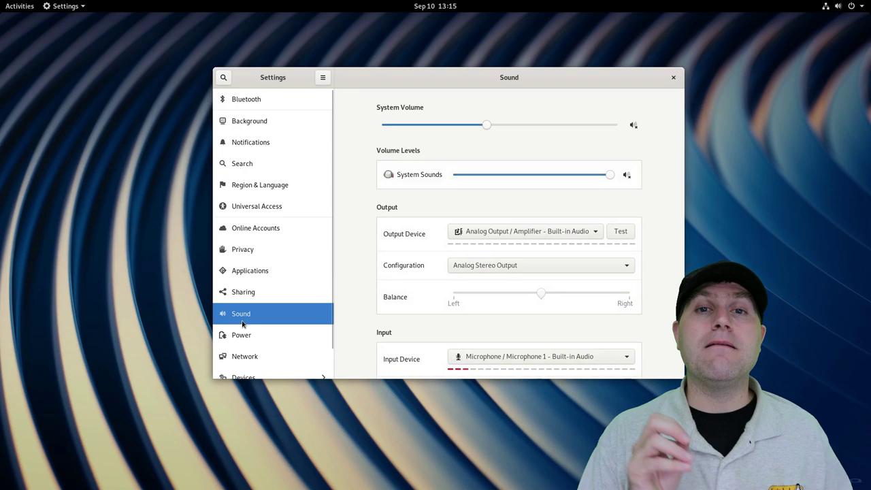
scroll(484, 208, down, 2)
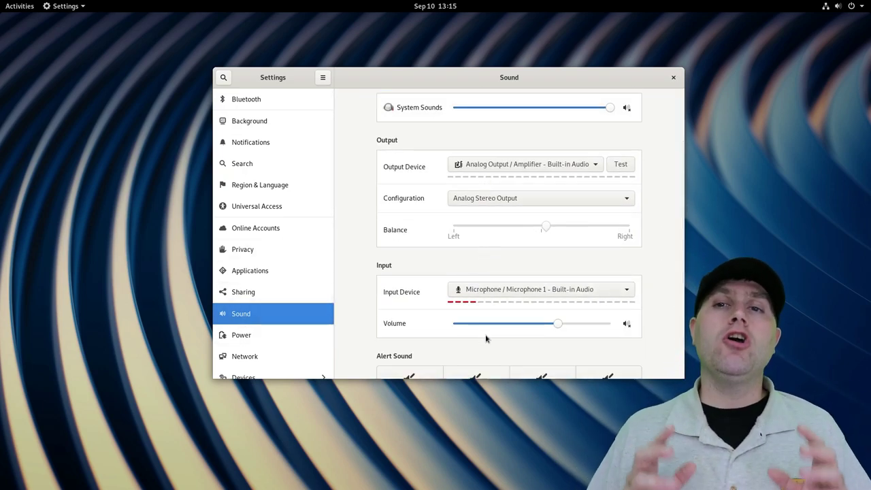
scroll(486, 339, down, 1)
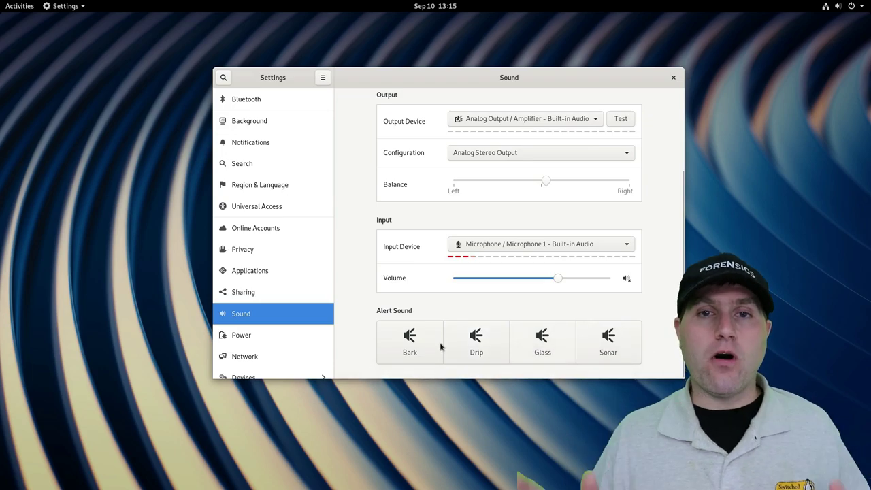
click(410, 344)
click(468, 337)
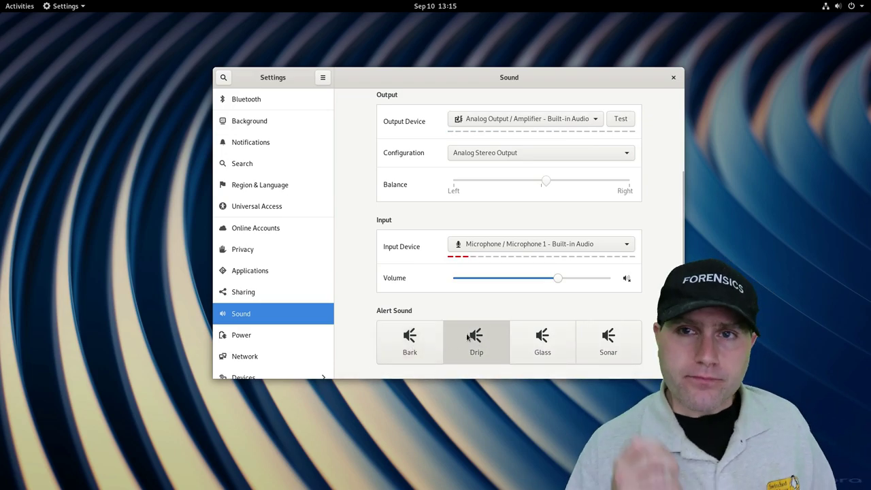
Glance at the Power, Network and Devices pages, then return to the main categories
click(281, 339)
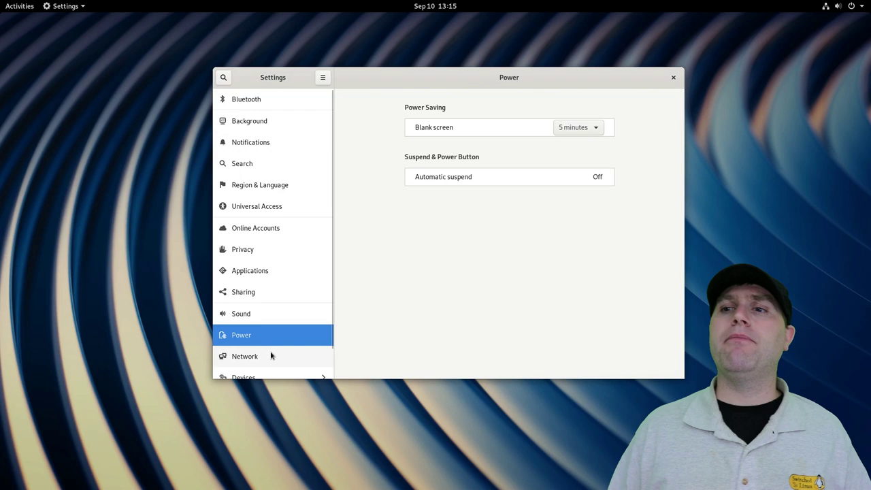
click(269, 356)
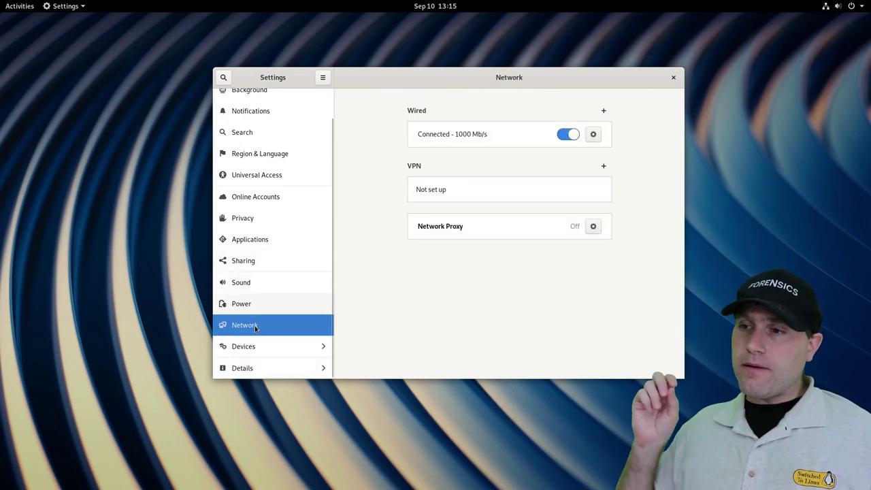
click(250, 346)
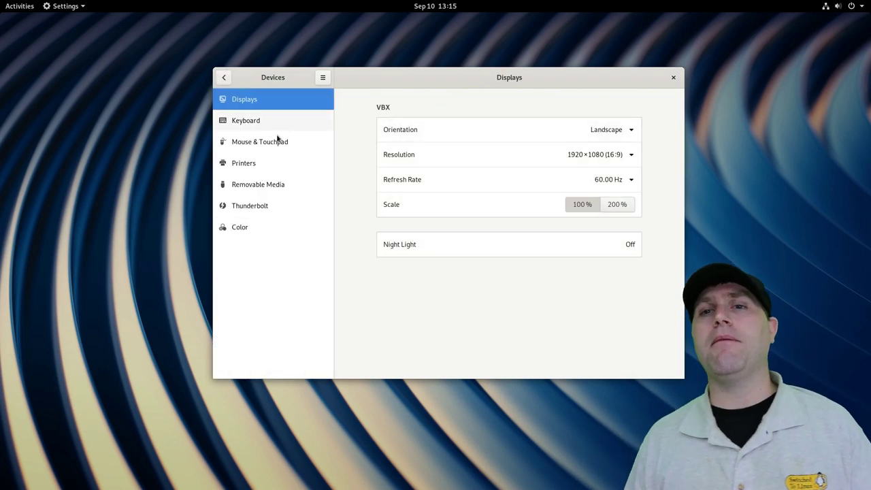
click(223, 77)
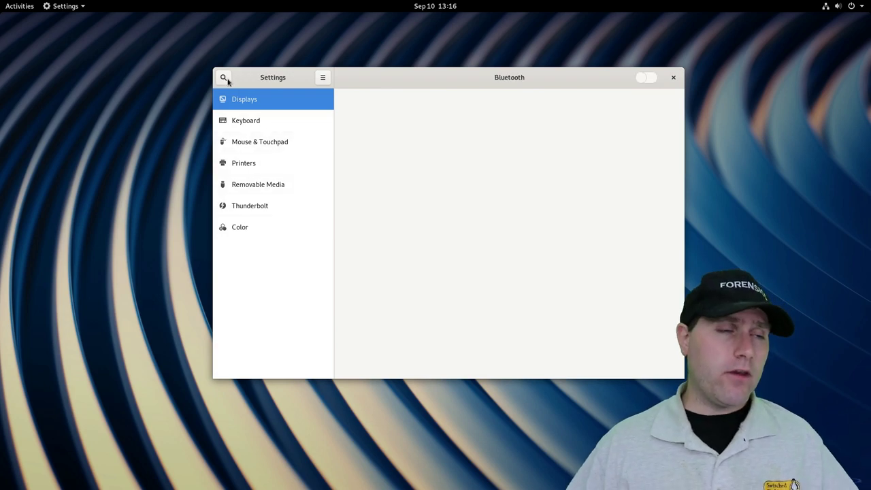
Open Details, view Date & Time and Default Applications, then return to the main list
scroll(265, 286, down, 1)
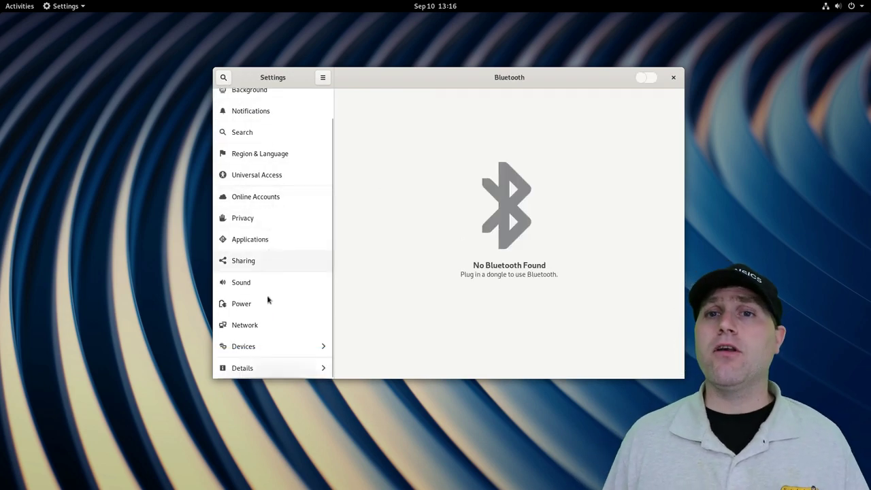
click(269, 365)
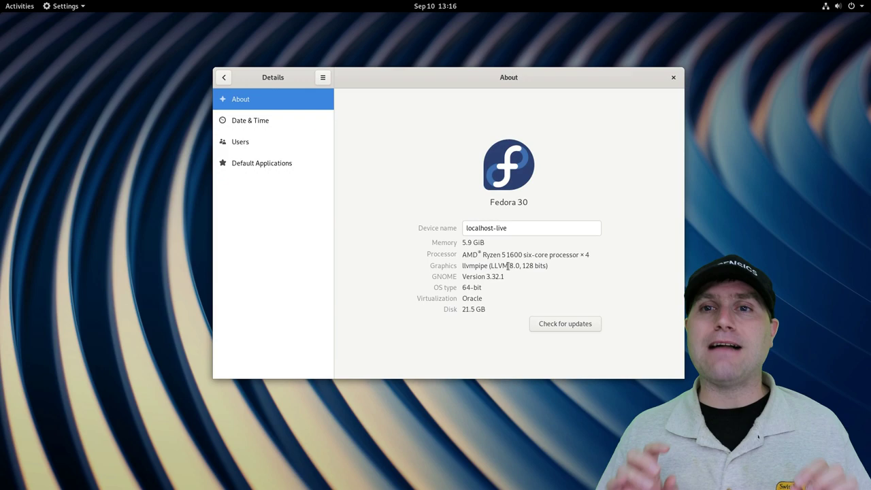
click(271, 124)
click(254, 170)
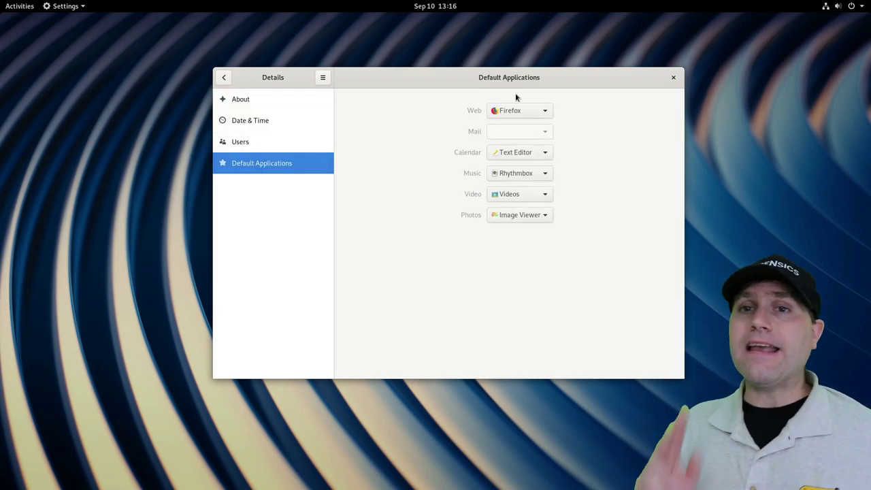
click(223, 79)
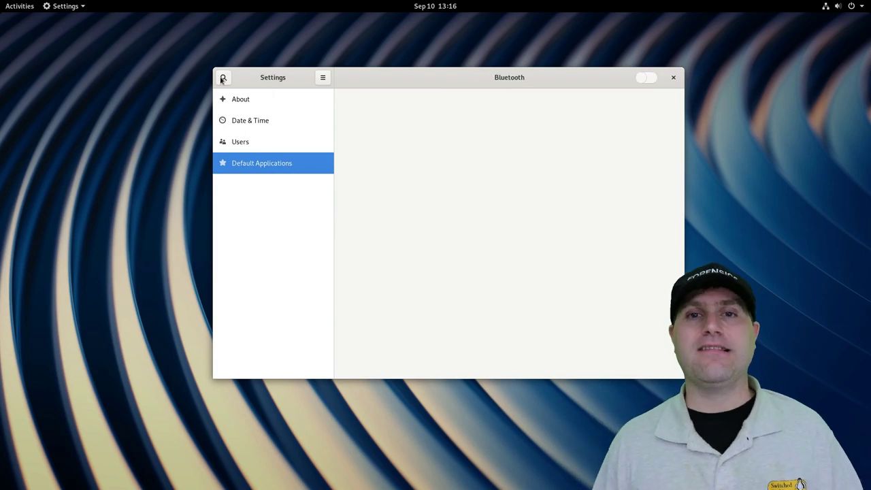
Close Settings, page through the Show Applications grid and launch Calendar
click(672, 79)
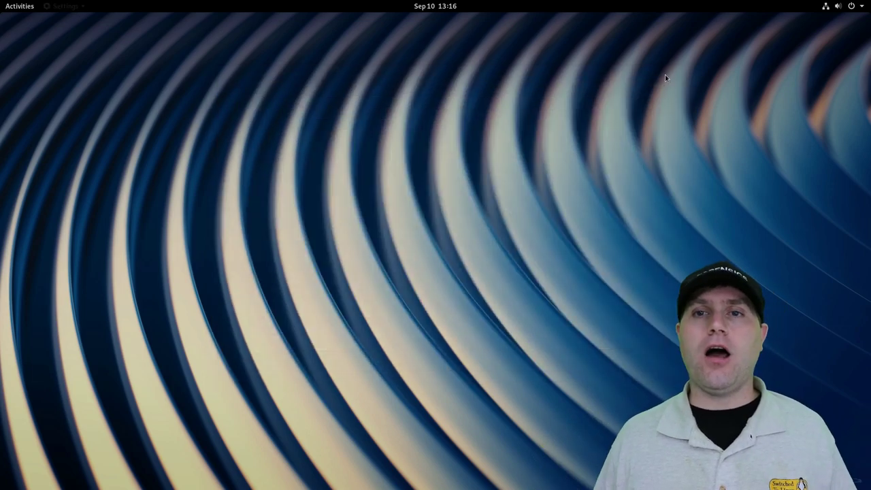
click(29, 10)
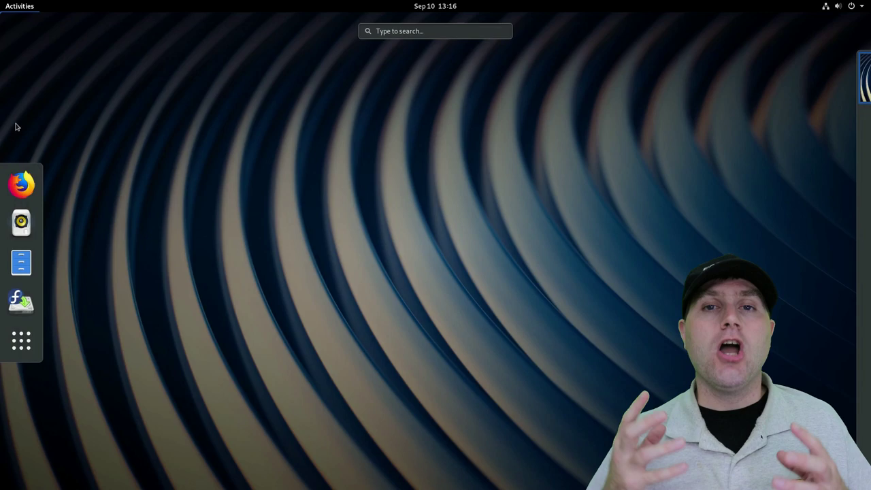
click(21, 340)
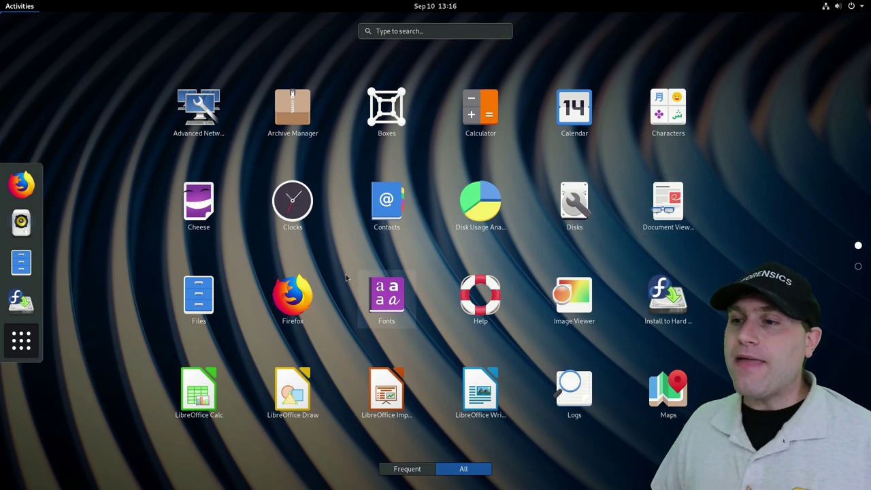
scroll(342, 318, down, 1)
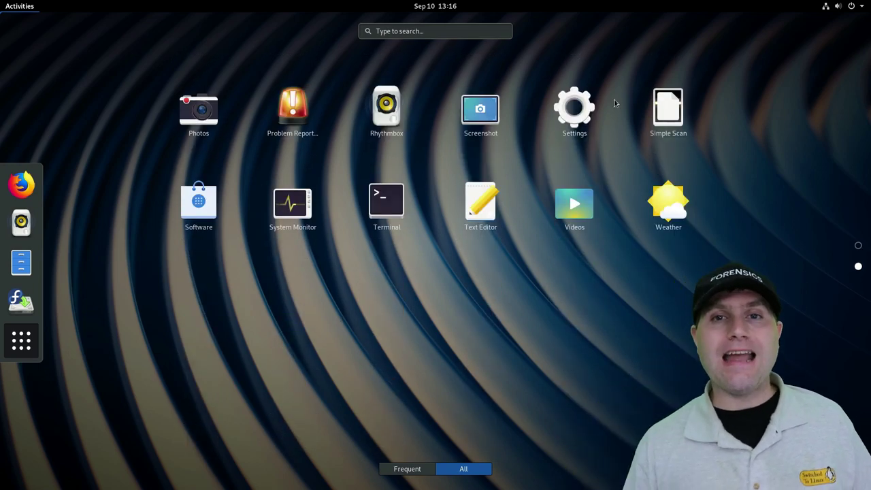
scroll(498, 200, up, 1)
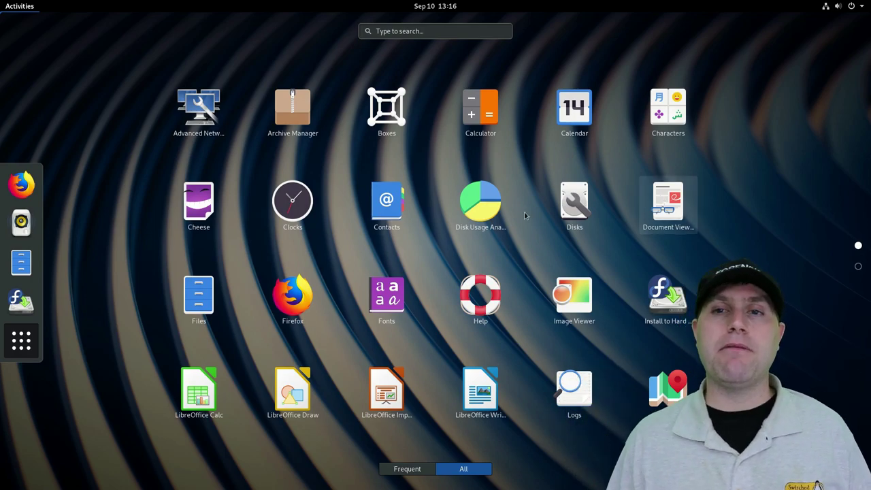
click(591, 123)
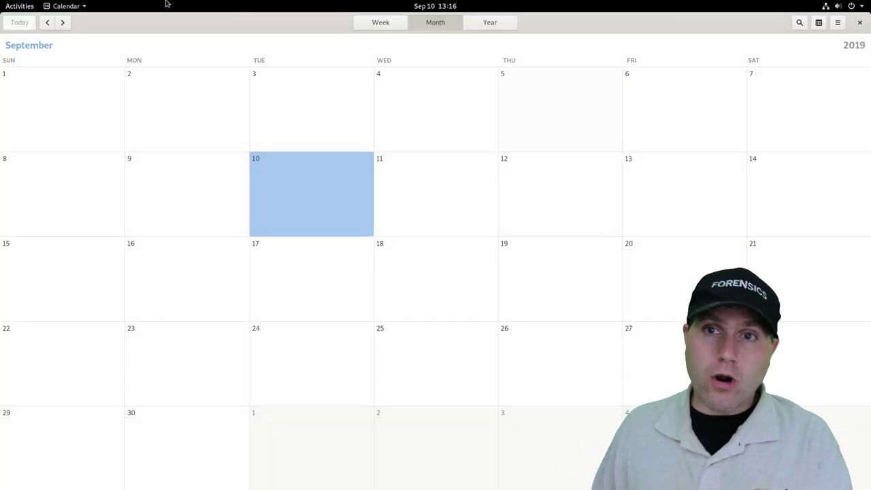
Close Calendar and launch Firefox from the overview's dash
click(861, 23)
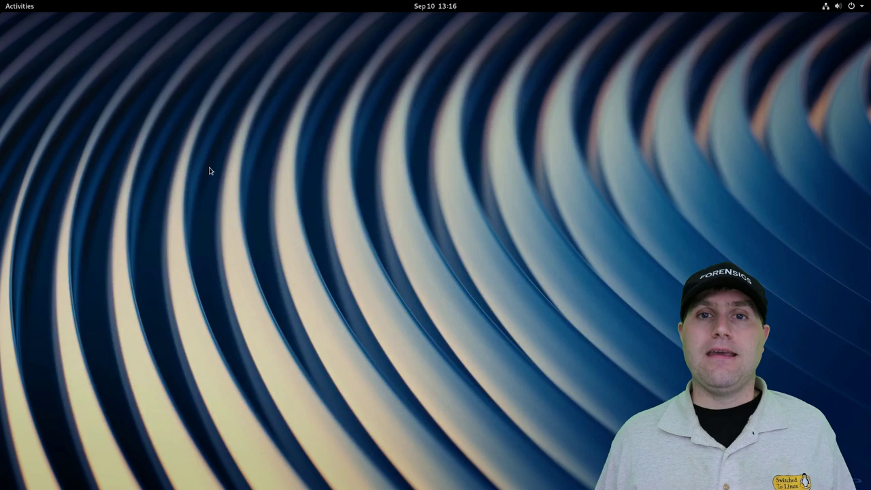
click(8, 8)
click(341, 195)
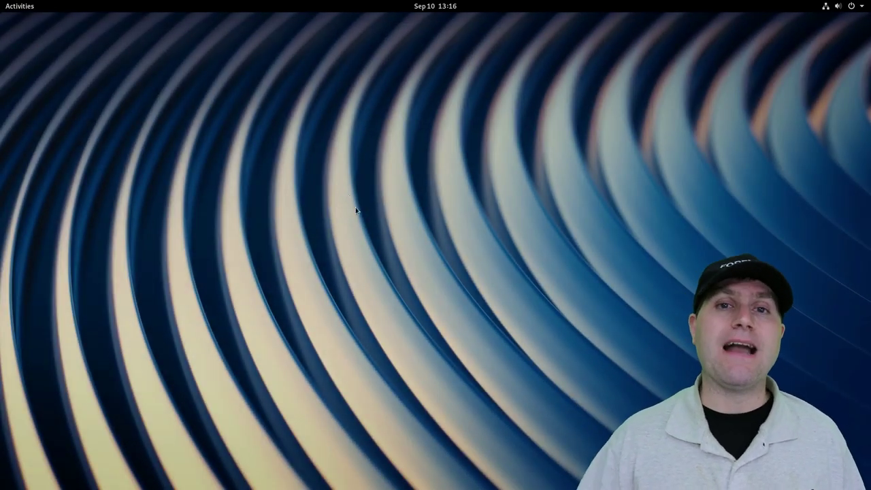
key(super)
click(385, 227)
key(super)
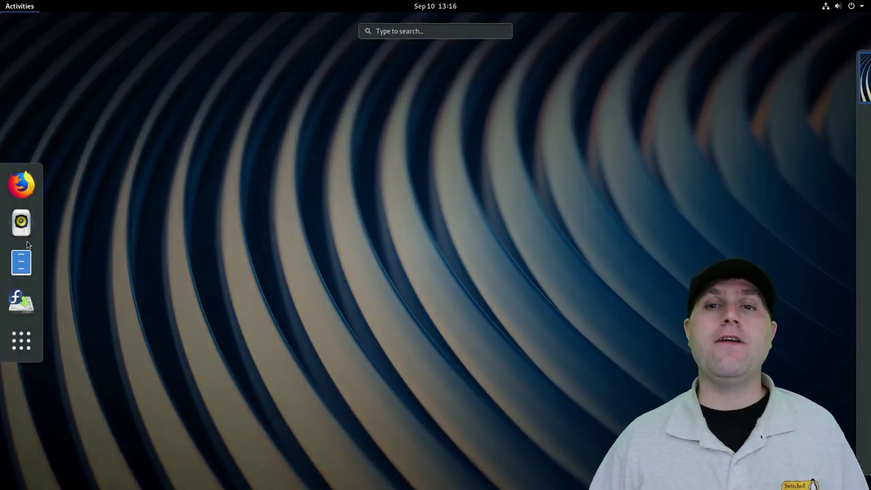
click(21, 185)
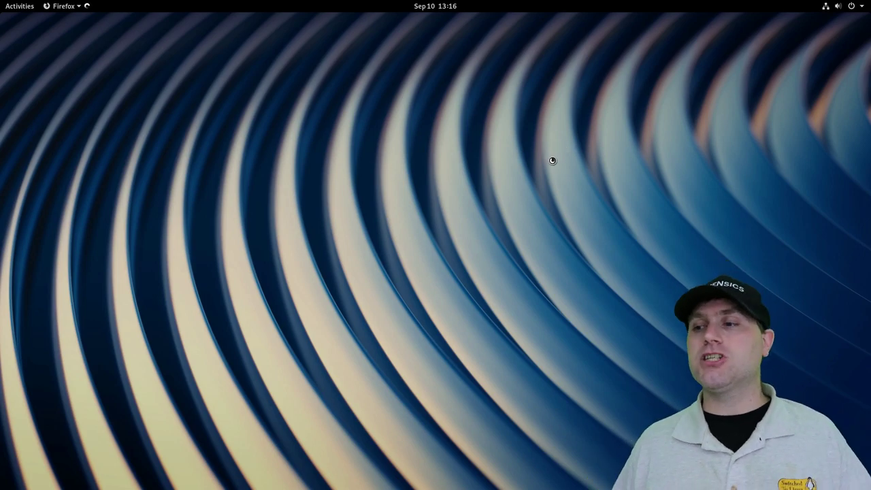
Launch Rhythmbox from the overview and bring its window to the front
key(super)
click(236, 217)
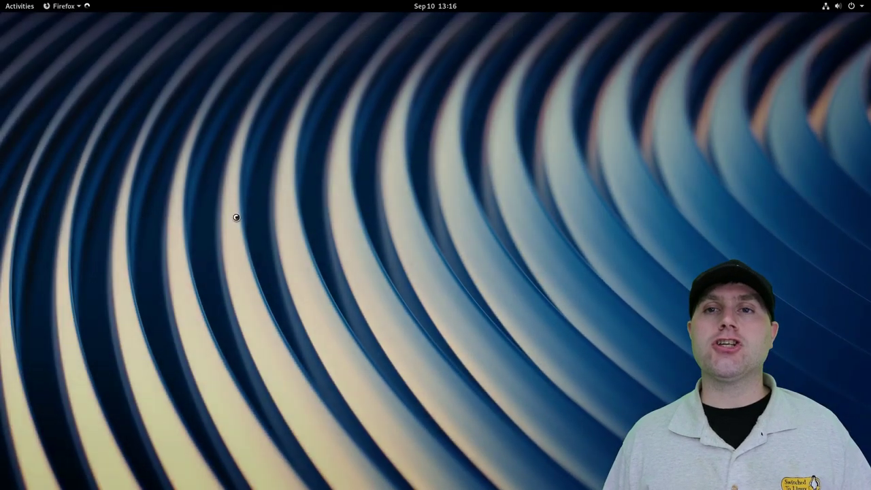
key(super)
click(27, 262)
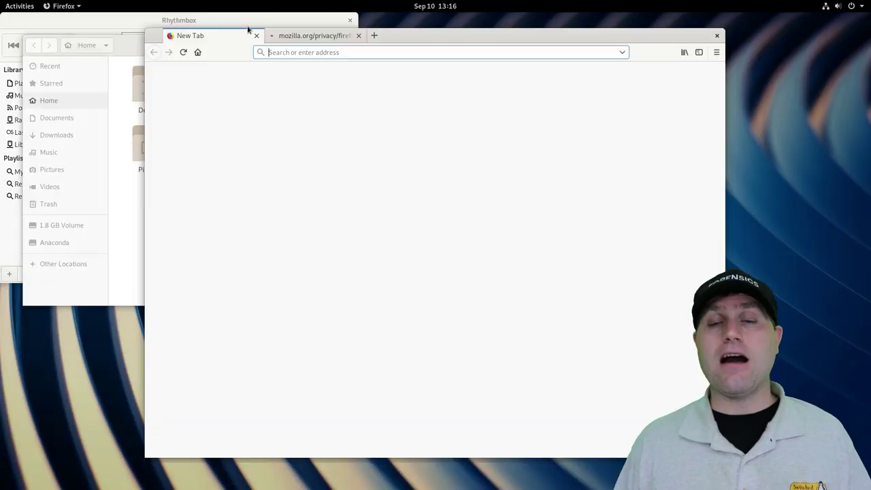
click(220, 25)
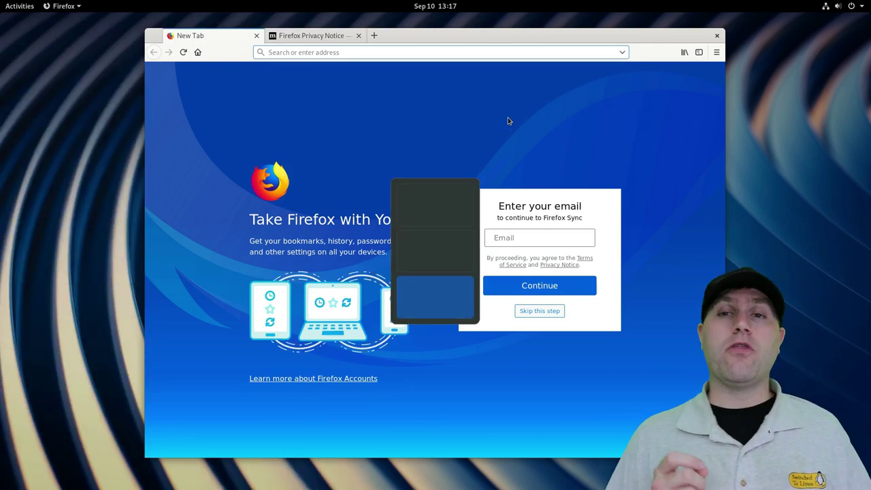
Switch workspaces to Files, select Desktop, then jump to the Firefox workspace via the overview
key(ctrl+alt+Up)
key(ctrl+alt+Up)
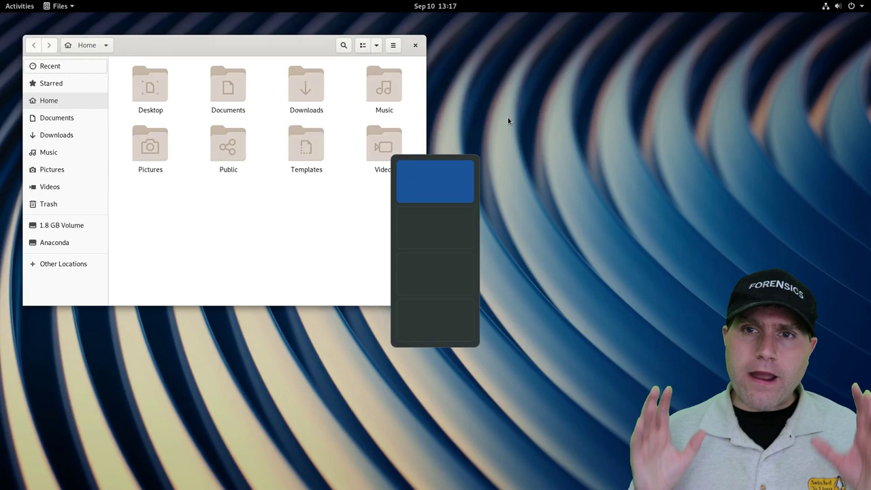
key(Right)
key(super)
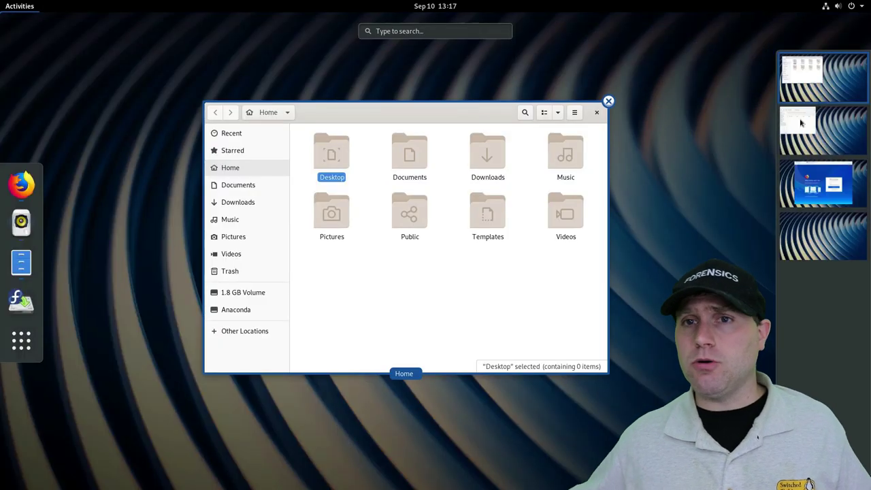
key(super)
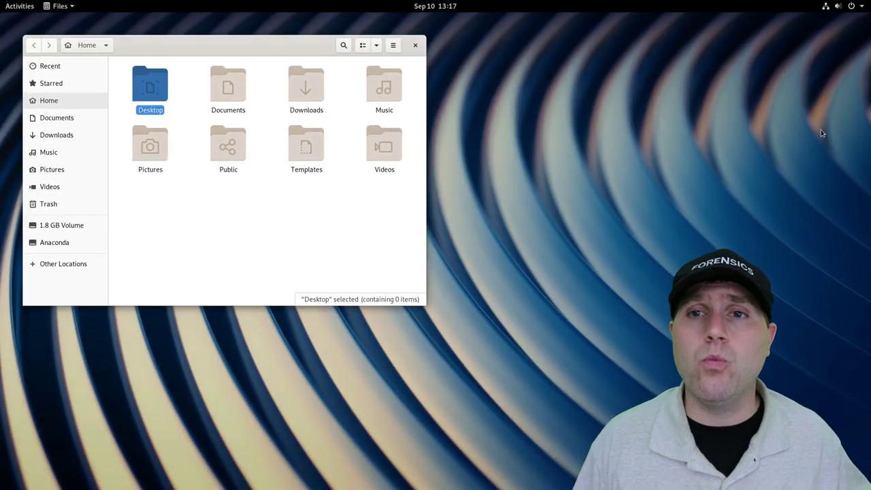
key(super)
click(836, 204)
key(super)
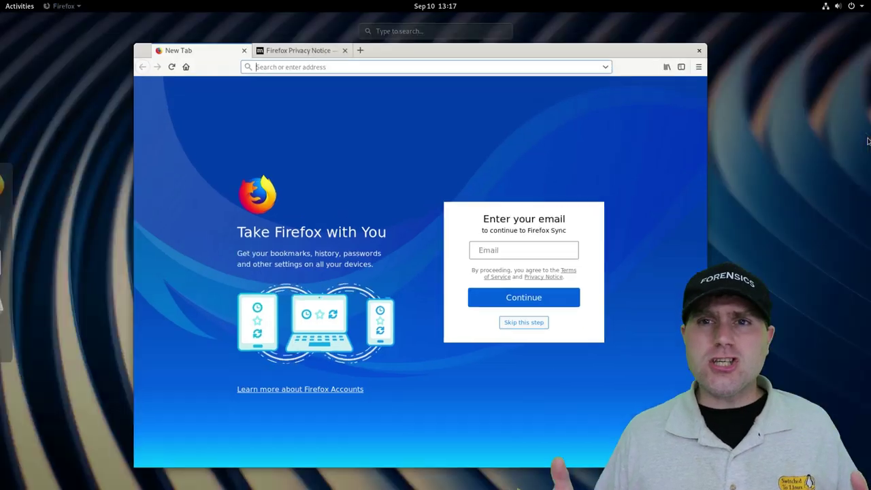
Switch to the Files workspace and close the Files window
key(super)
click(824, 129)
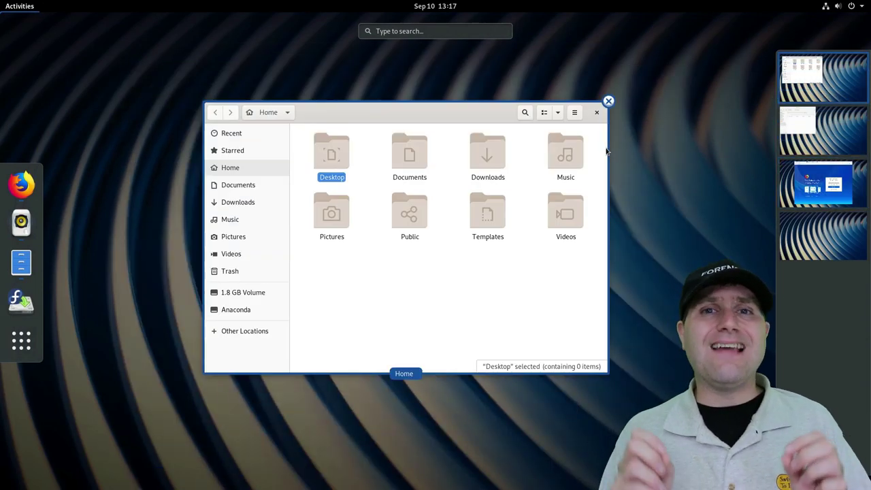
click(312, 179)
click(415, 46)
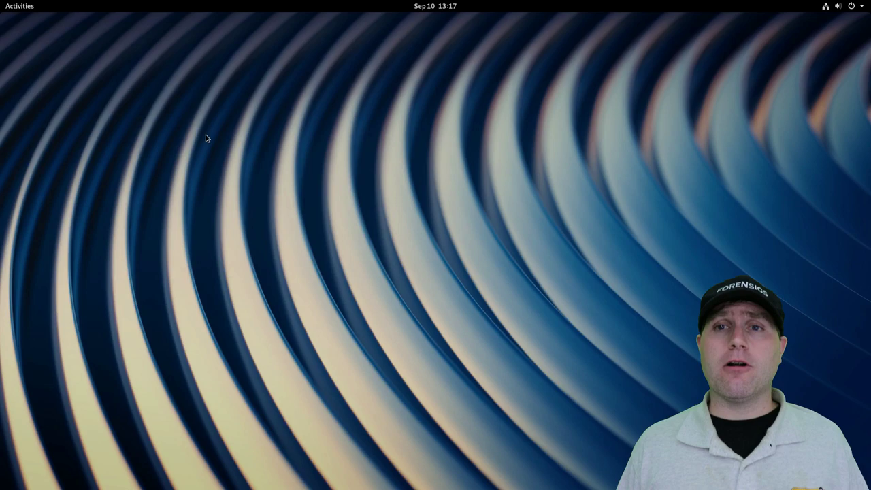
mouse_move(2, 5)
click(826, 135)
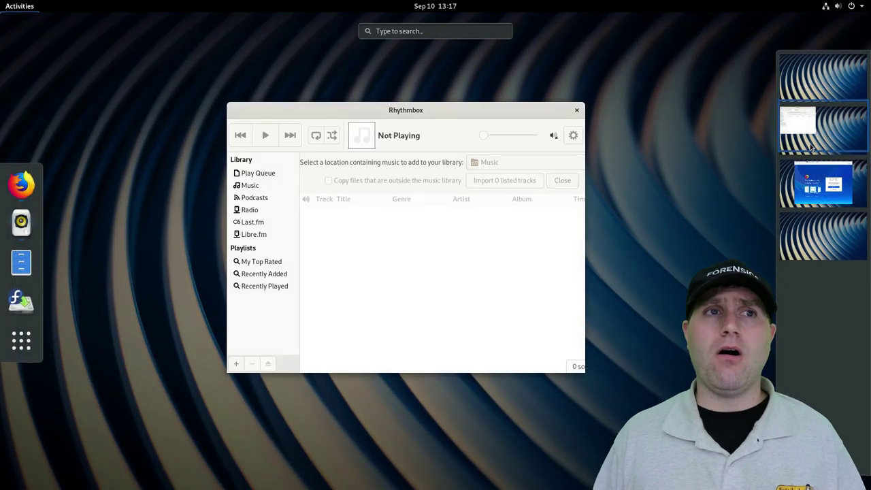
click(817, 130)
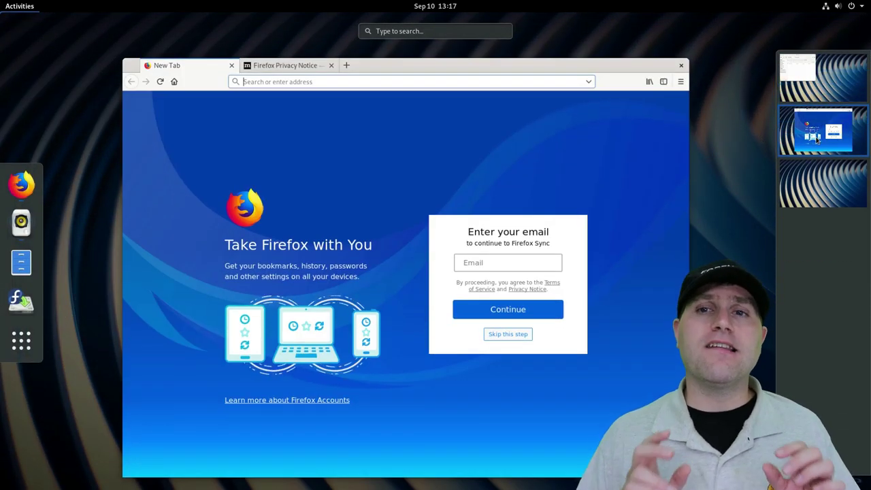
click(563, 107)
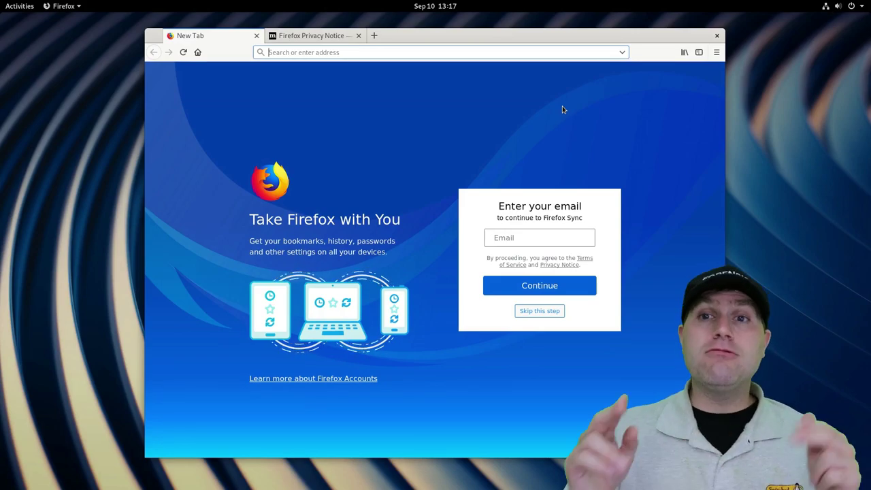
key(super+shift+Page_Up)
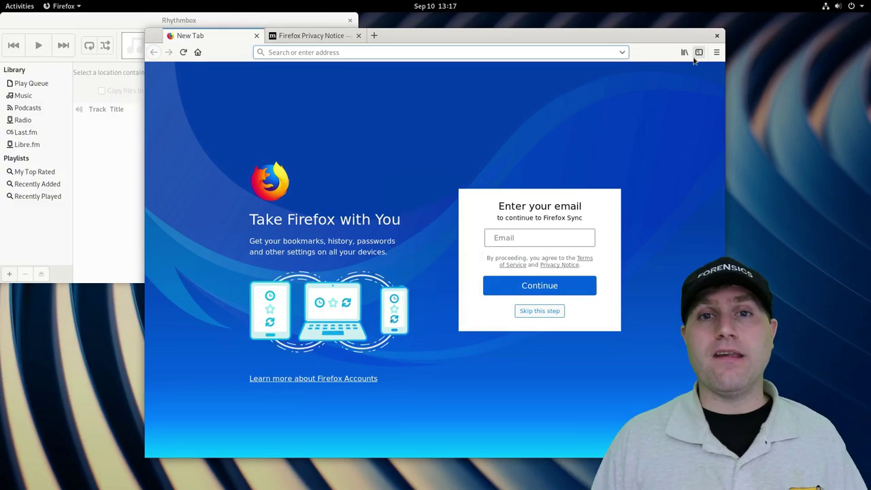
key(super)
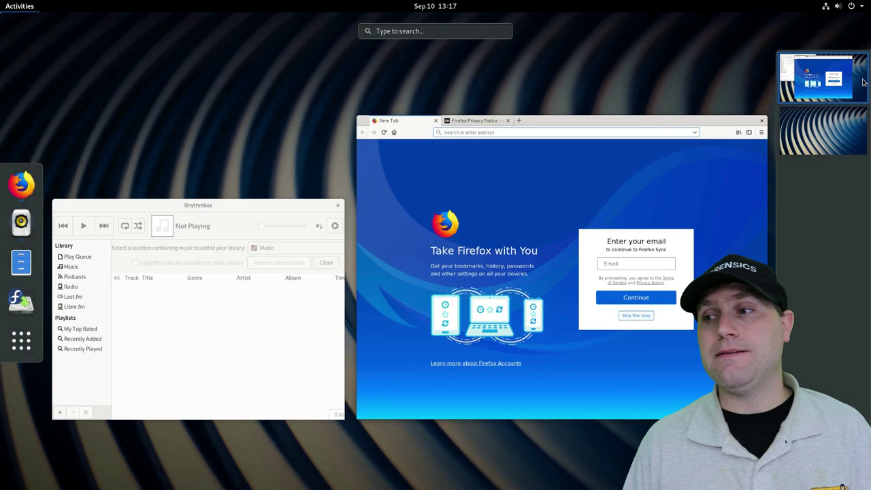
key(super)
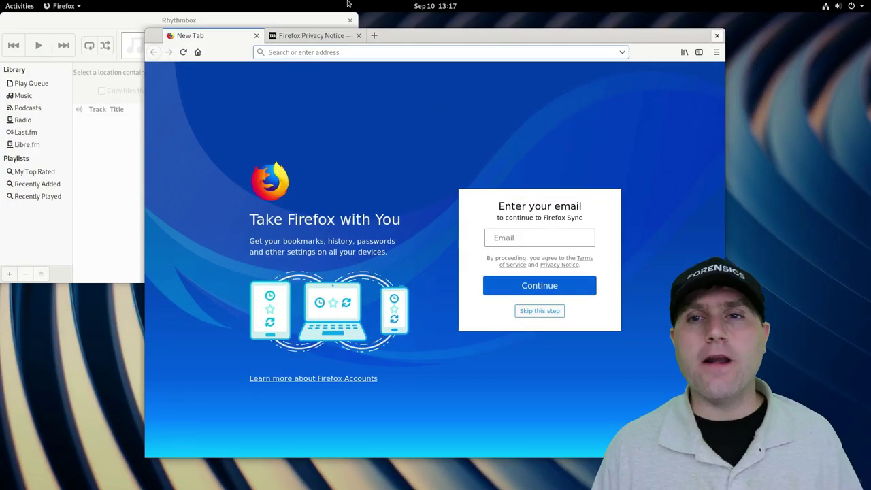
click(716, 35)
click(522, 270)
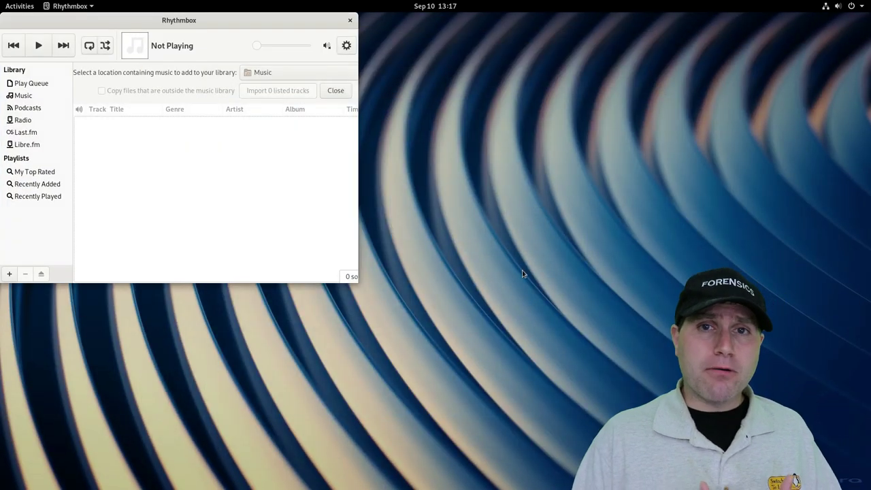
click(350, 26)
Open and close Display Settings from the desktop menu, then launch a new Firefox window from the dash
right_click(345, 162)
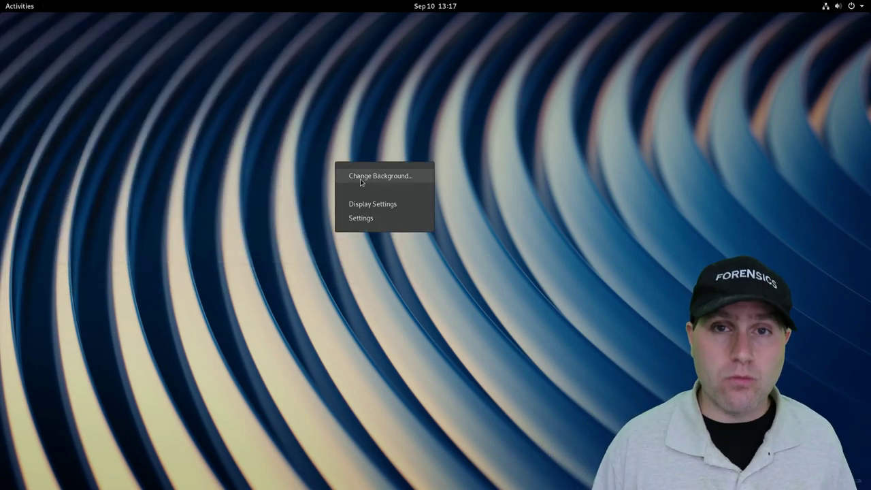
click(359, 203)
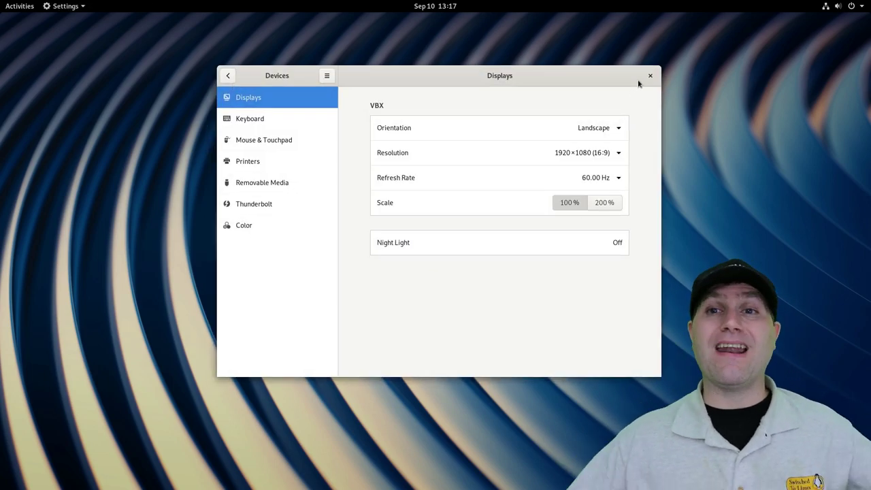
click(647, 78)
click(17, 6)
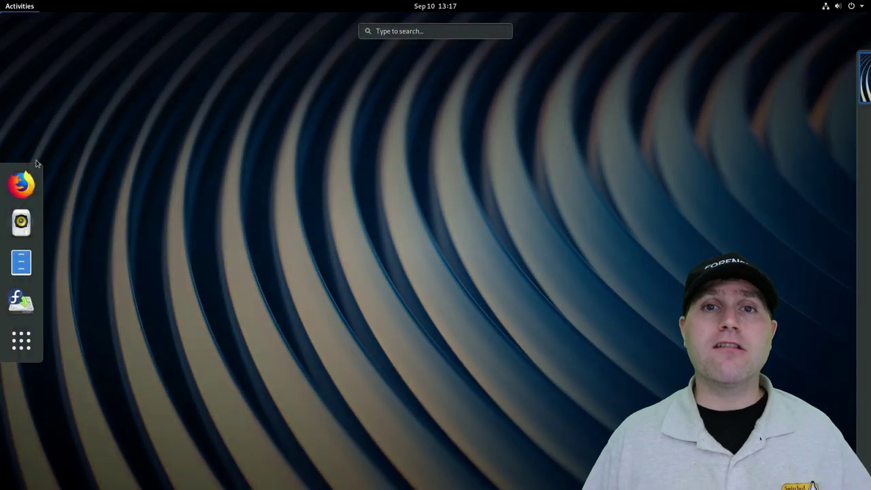
click(21, 183)
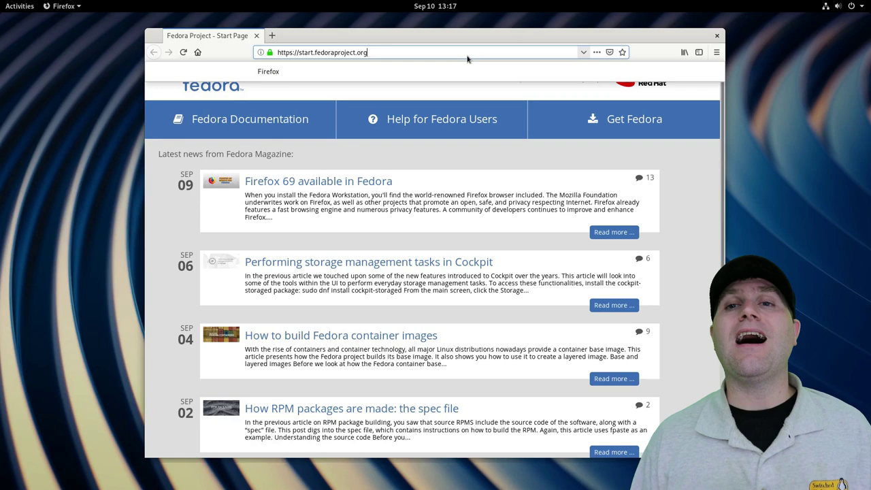
Go to extensions.gnome.org in Firefox and scroll through the popular extensions
click(467, 56)
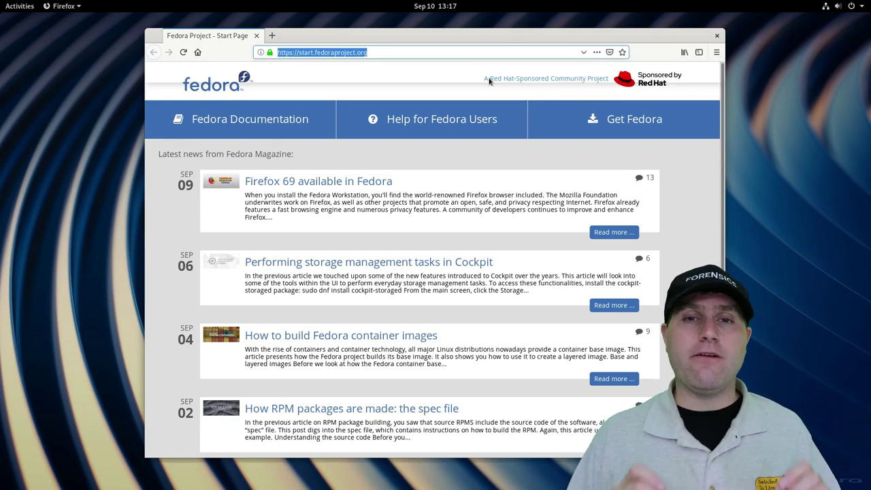
click(694, 94)
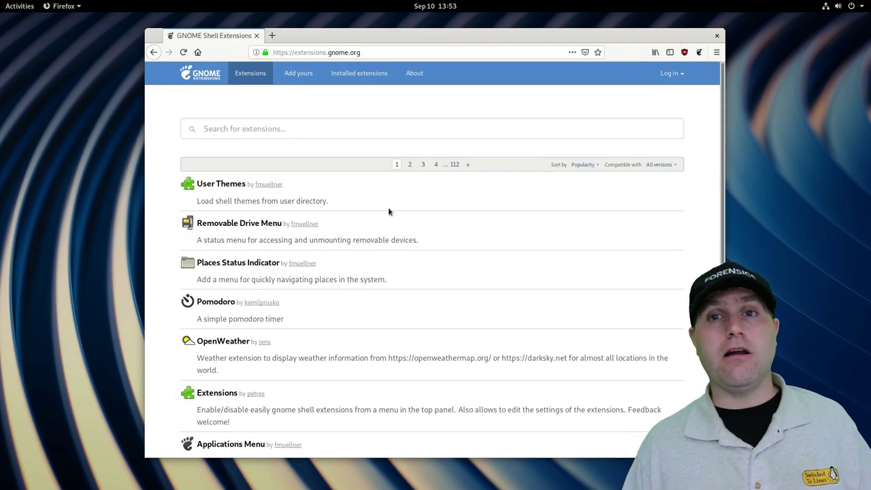
scroll(399, 231, down, 4)
scroll(374, 269, up, 1)
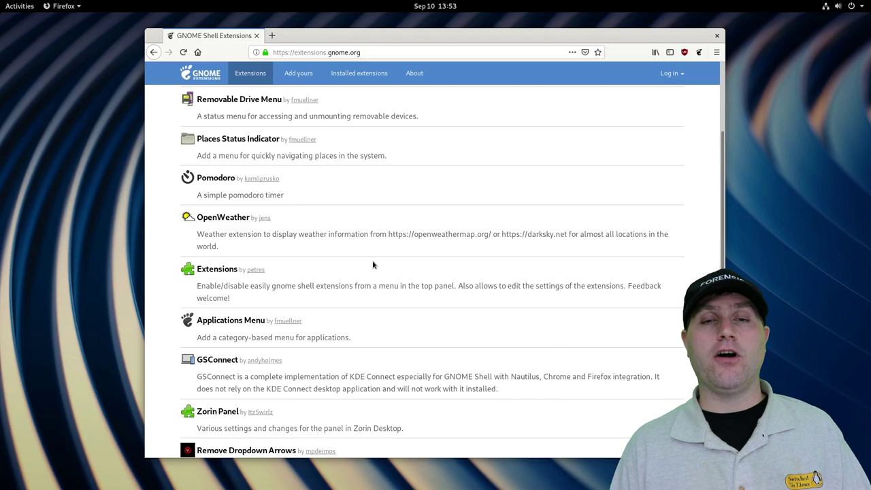
scroll(373, 265, up, 3)
Search for 'desktop icons', switch Desktop Icons On and install it, then return to the extensions home page
click(260, 129)
text(deskto)
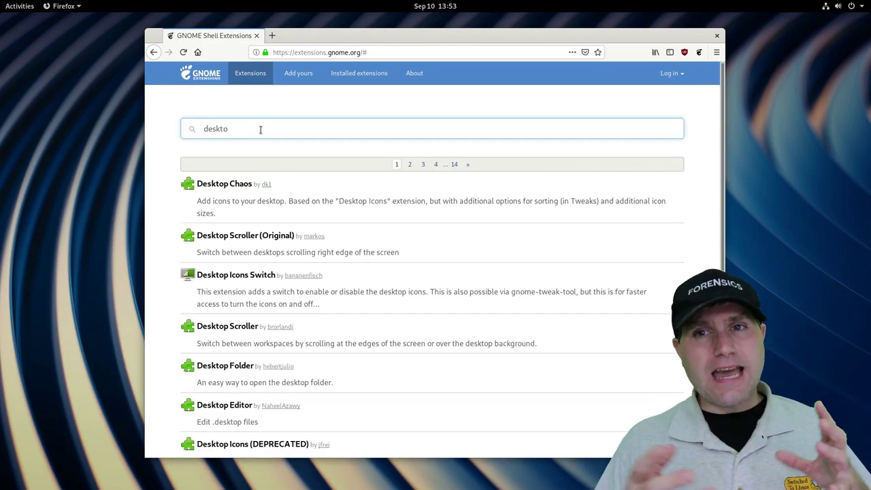
text(ipp ic)
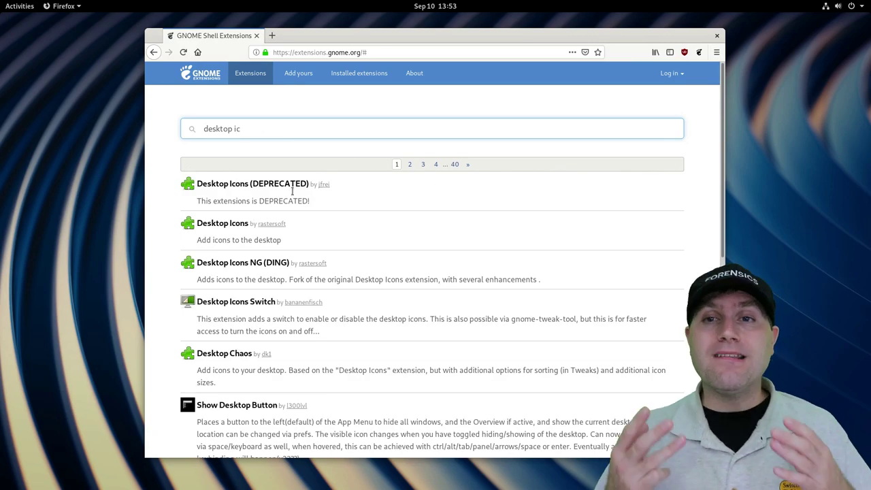
click(237, 223)
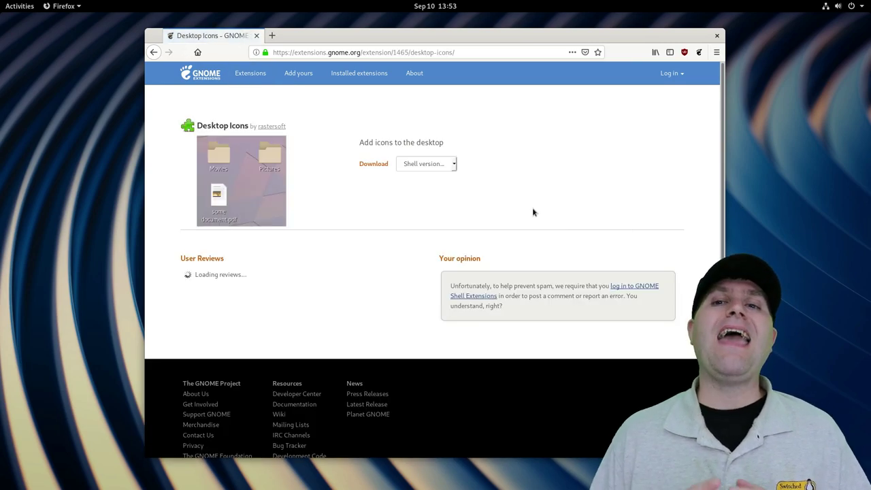
click(648, 127)
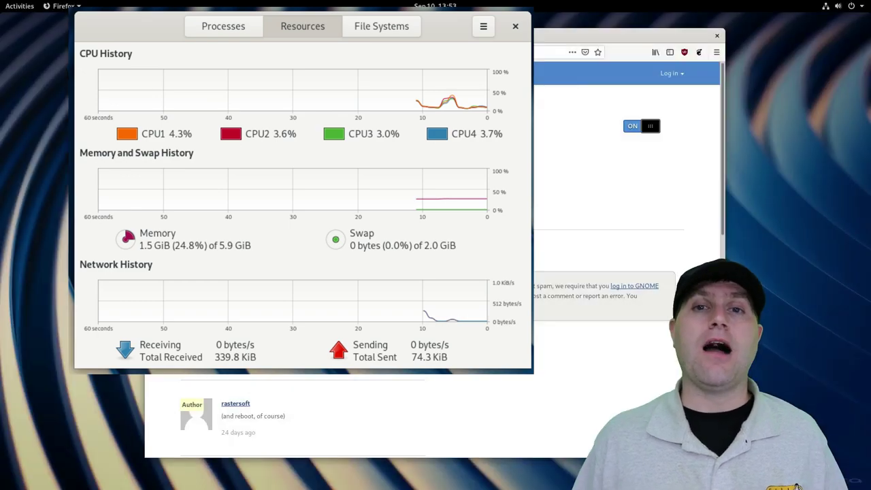
click(555, 271)
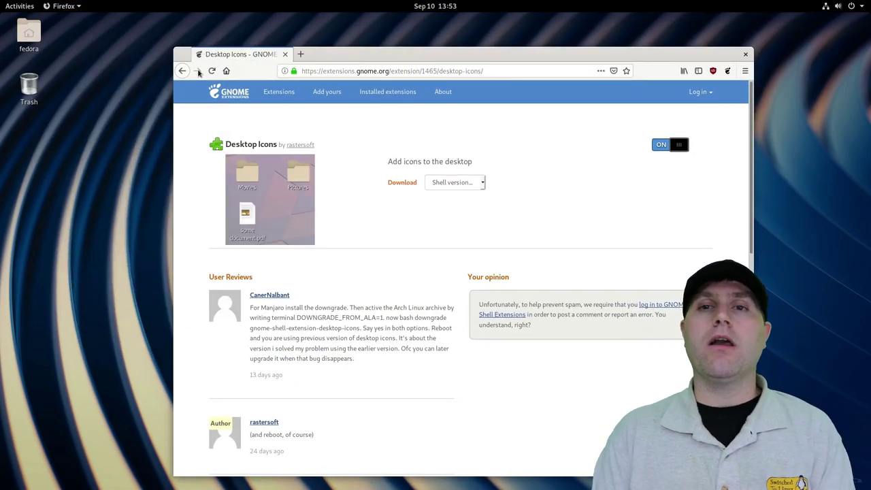
click(231, 90)
Search 'weather', open OpenWeather, check its 82.4 °F top-bar forecast, then go back to the results
click(370, 147)
text(w)
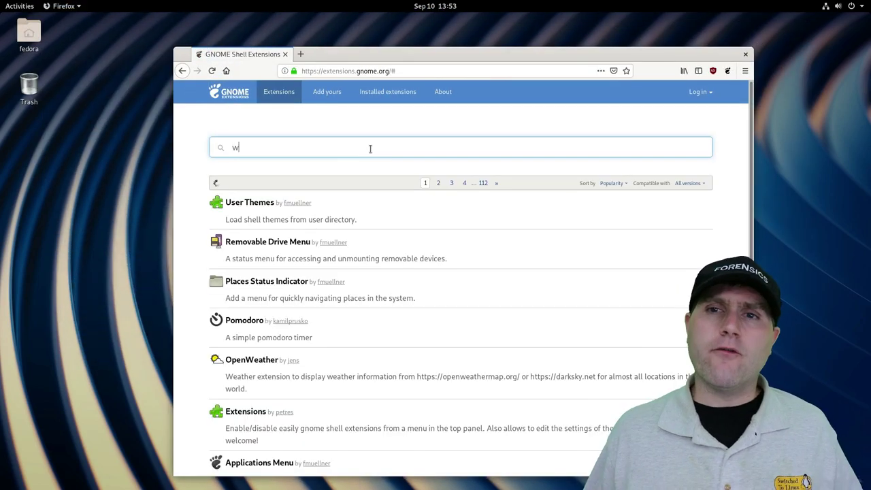
text(eather)
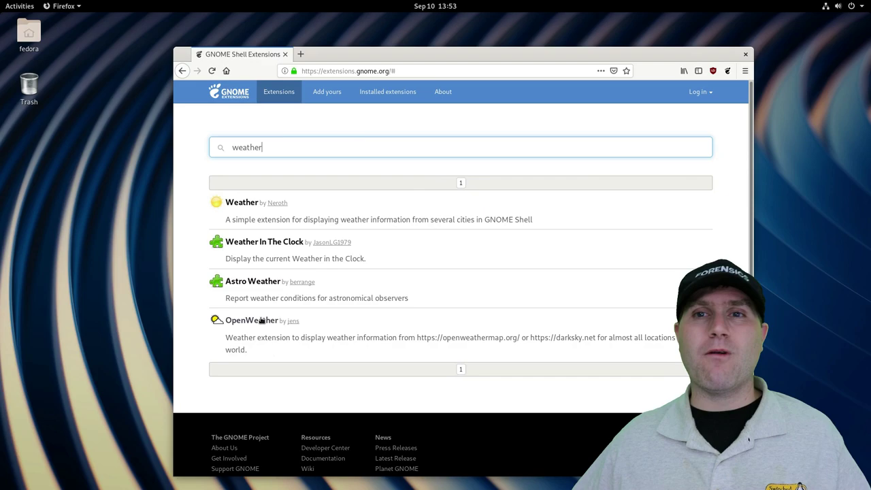
click(262, 320)
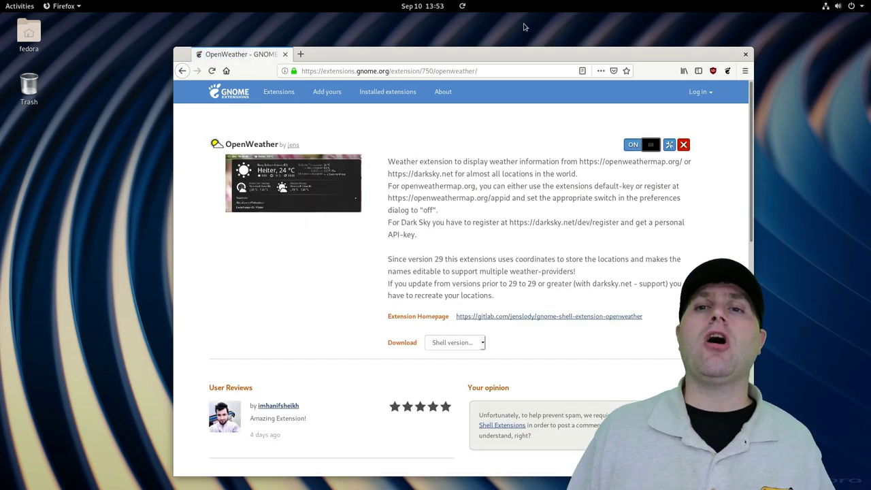
click(463, 6)
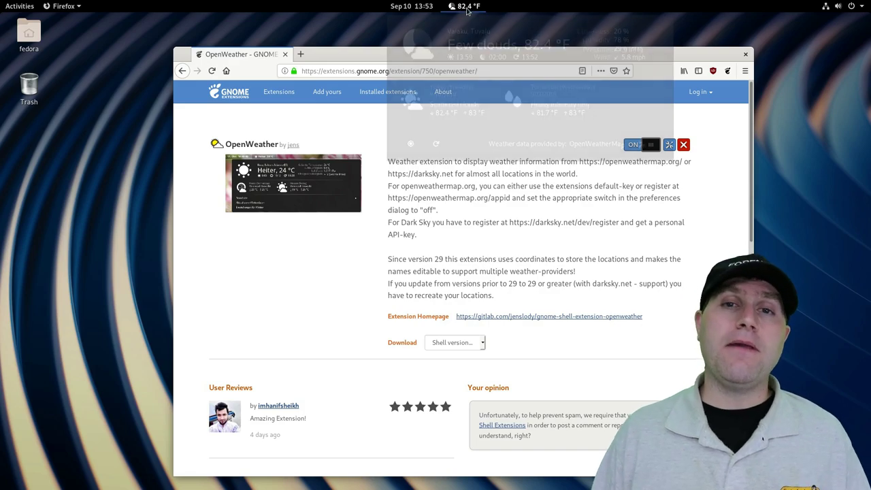
click(467, 6)
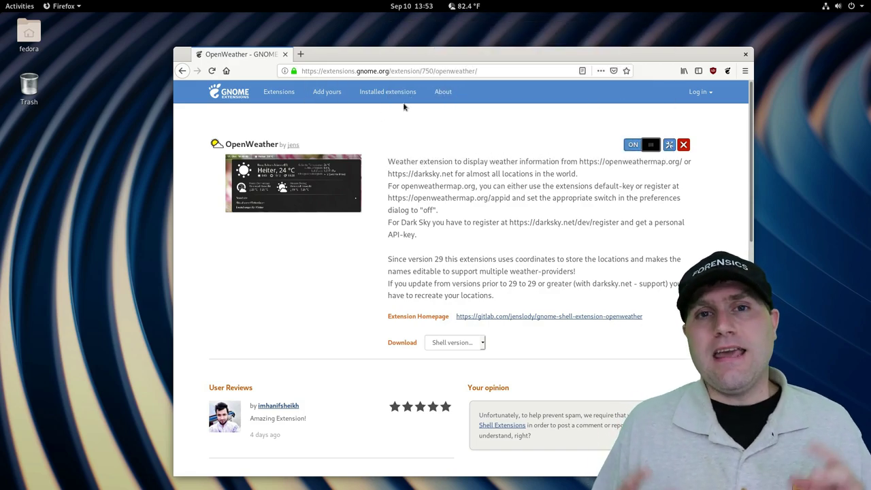
click(182, 71)
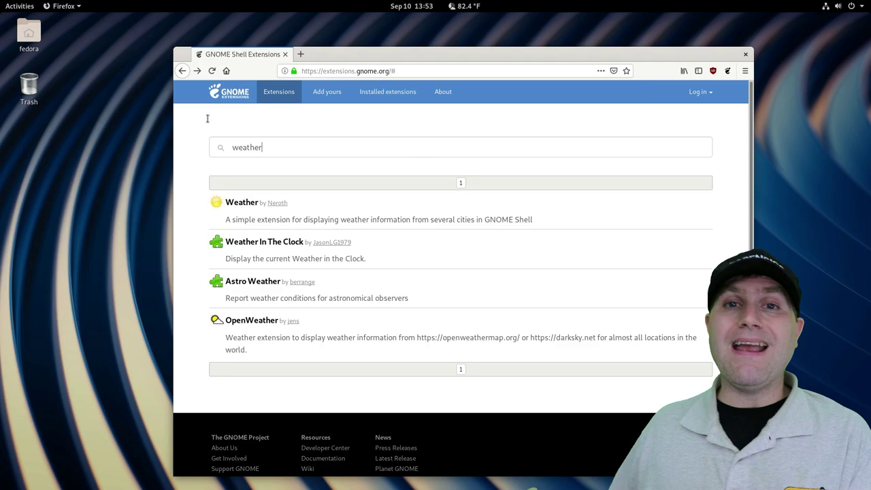
Search for 'dash to dock' and install Dash to Dock, switching it On
key(ctrl+a)
text(dash)
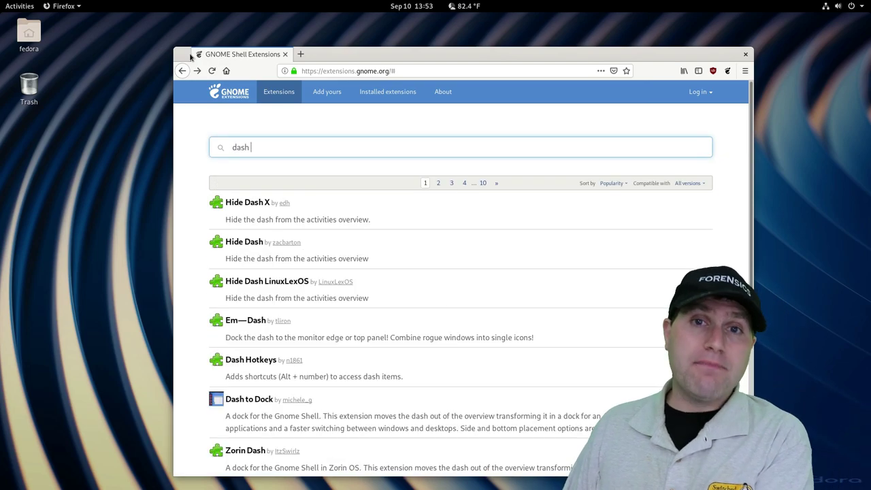
text( to d)
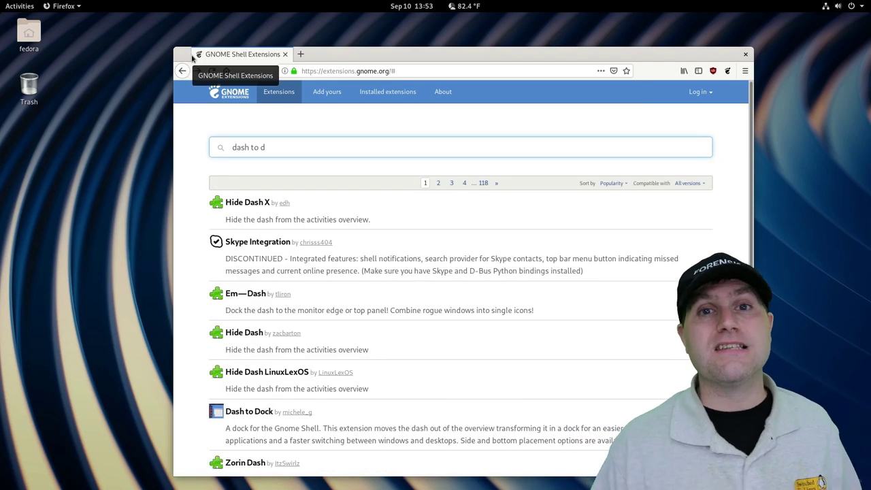
text(ock)
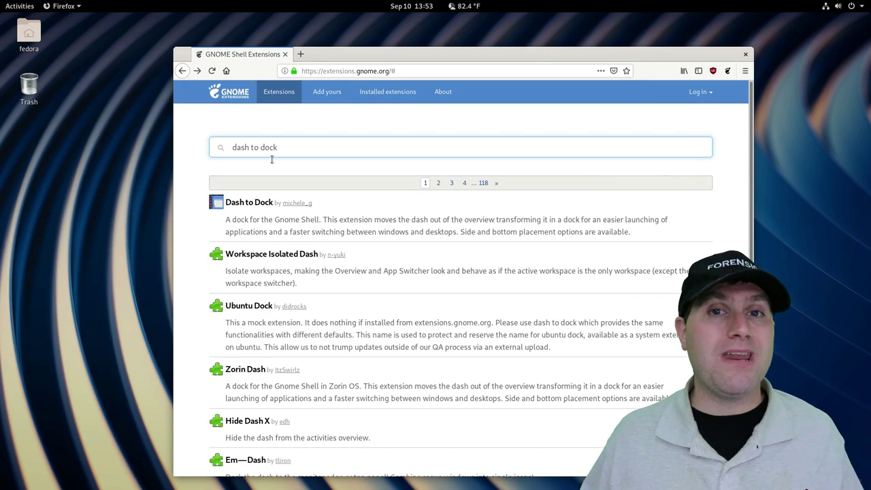
click(251, 202)
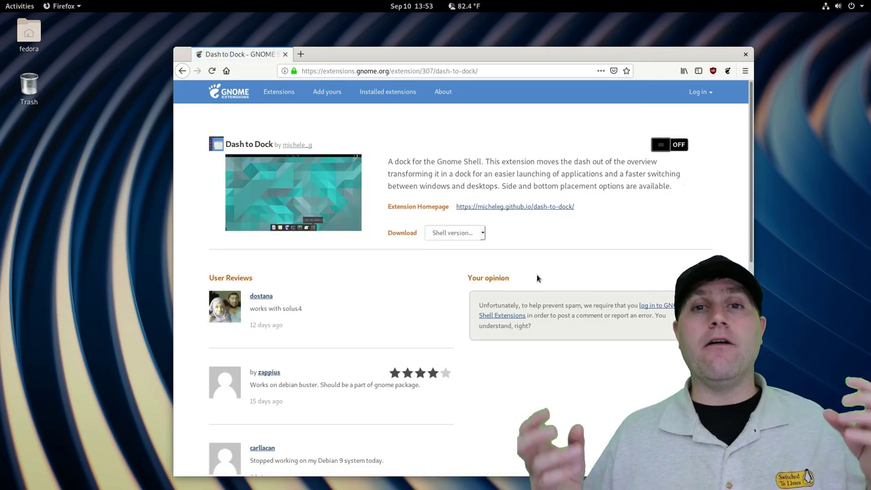
click(678, 147)
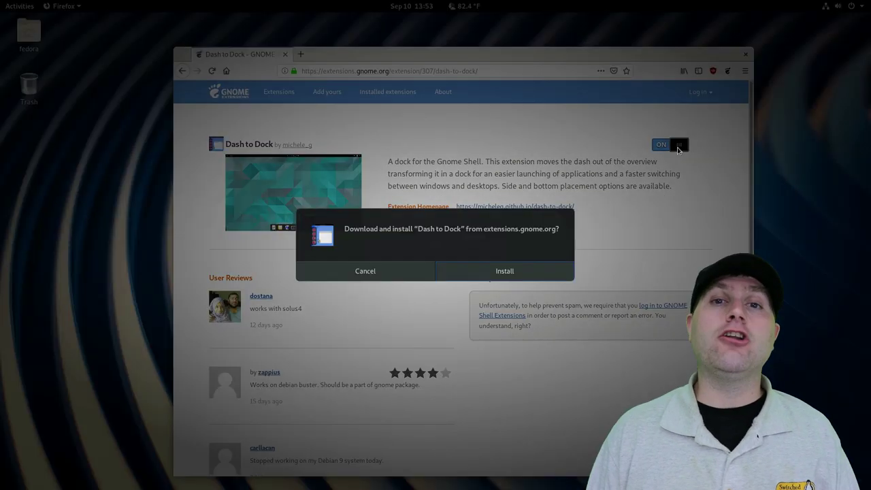
click(519, 272)
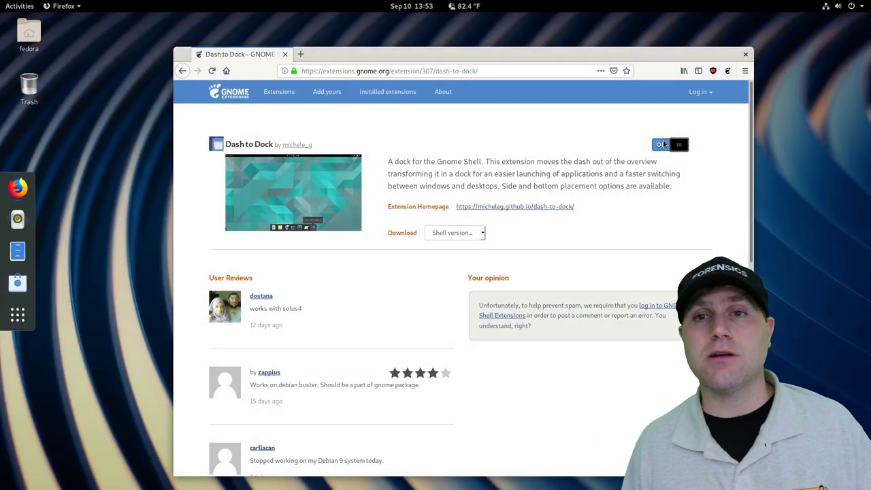
Switch Dash to Dock Off, go back, and clear the search to list all extensions
click(665, 145)
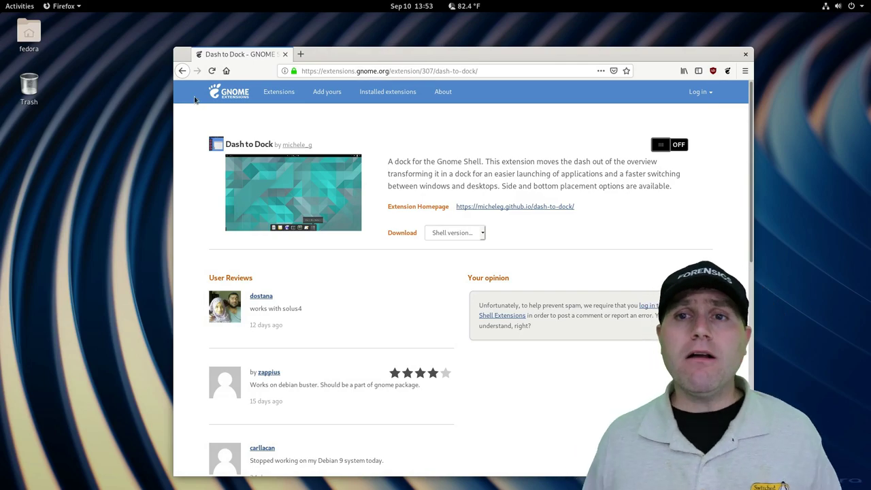
click(182, 72)
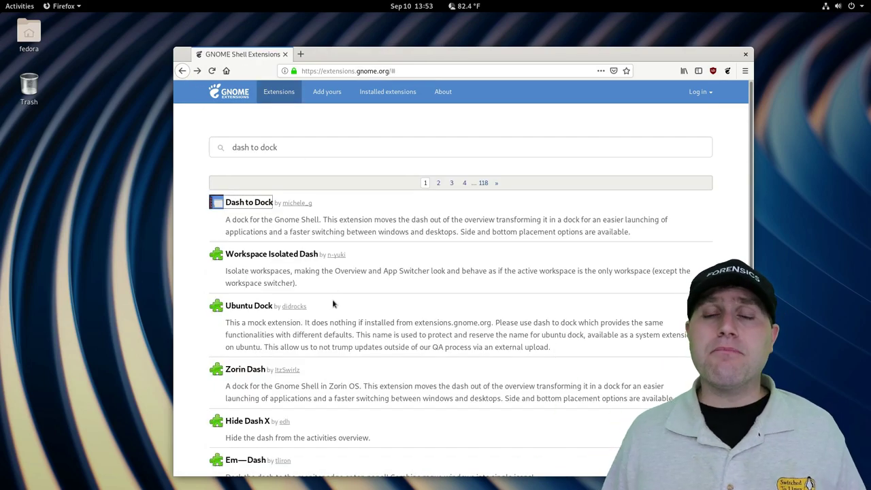
triple_click(314, 147)
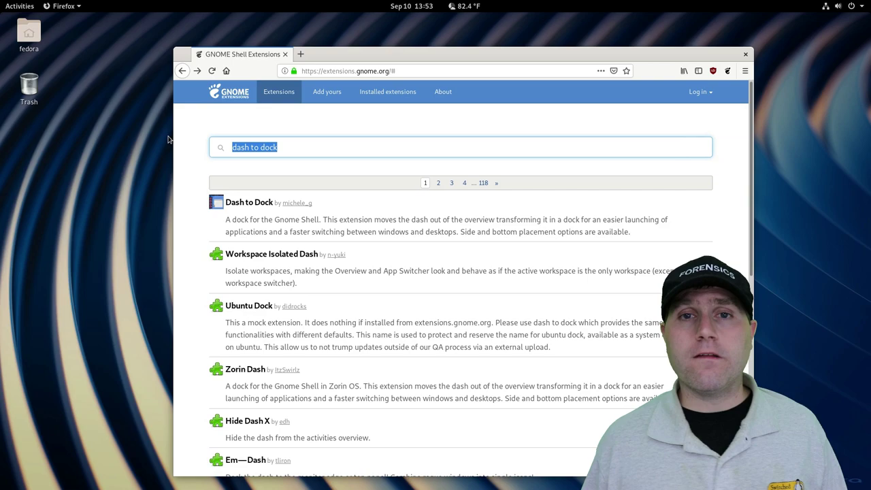
key(BackSpace)
Open User Themes from the extensions list and confirm its installation
scroll(476, 299, down, 5)
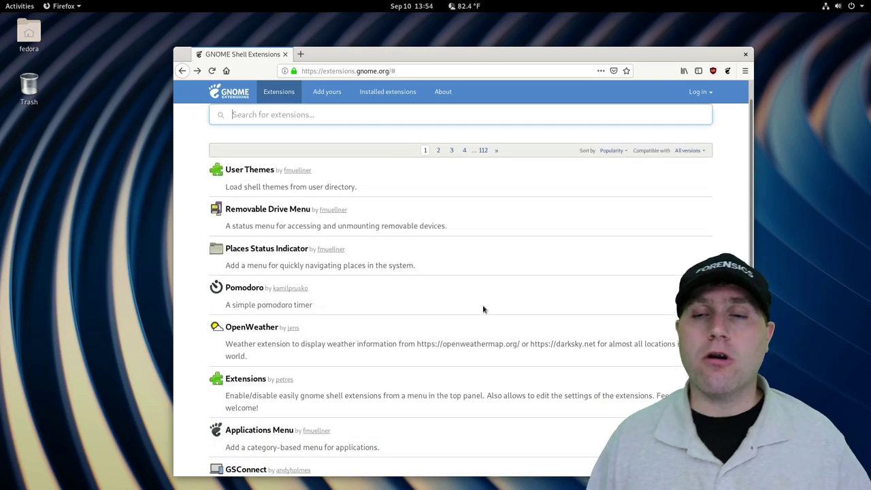
scroll(408, 259, up, 5)
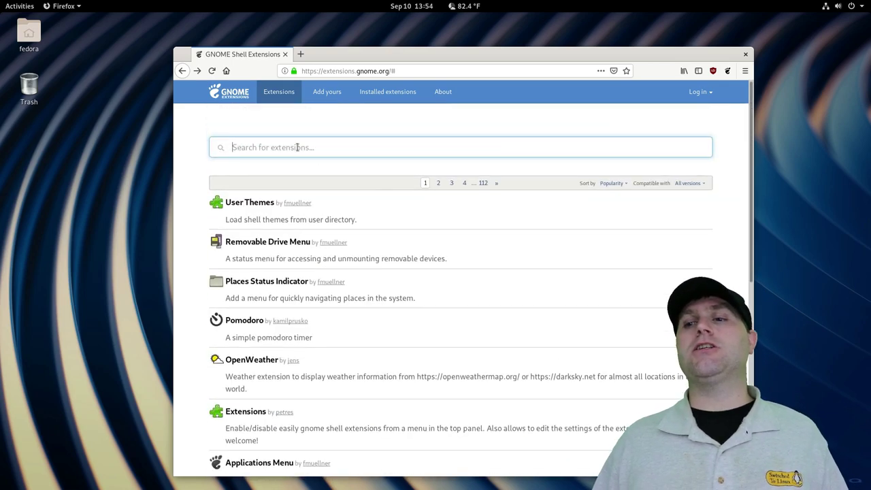
click(249, 202)
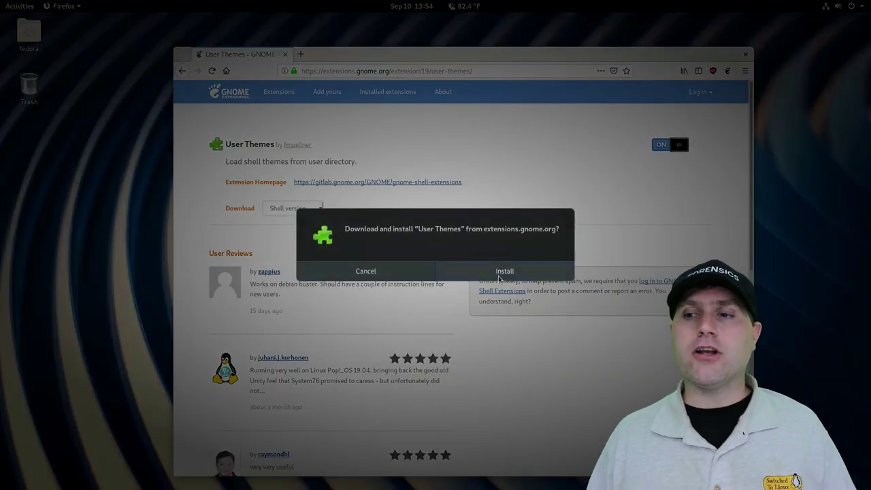
click(500, 273)
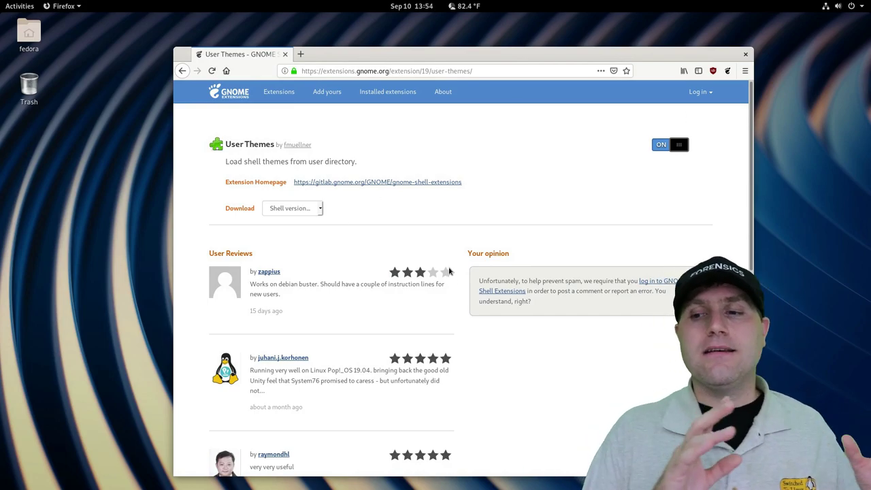
key(super)
Search 'tweak' in the overview to find GNOME Tweaks
text(tweak)
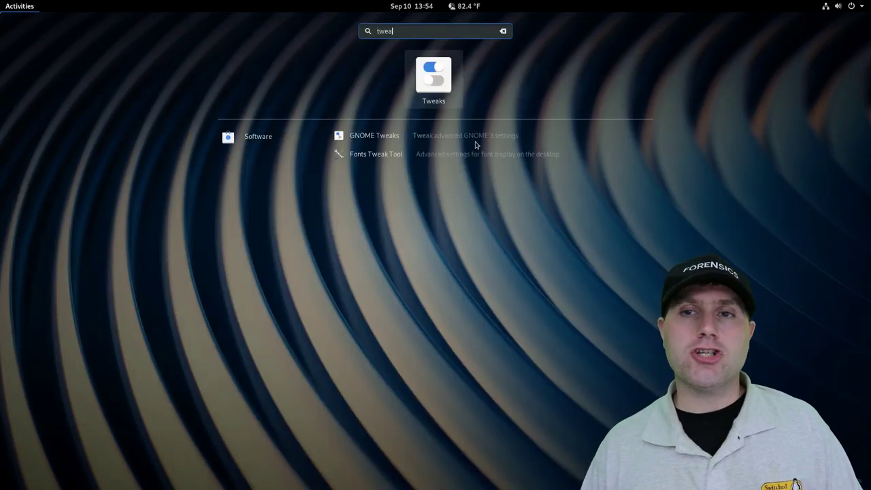